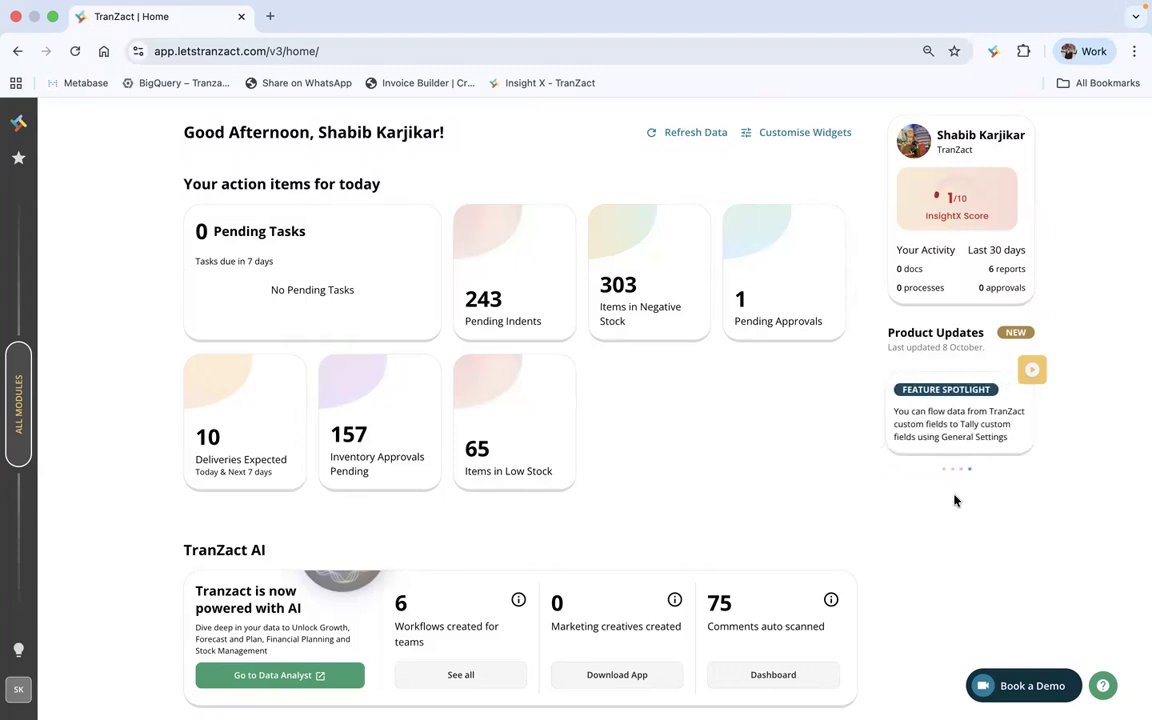
# Open the Calculation Engine page within the document settings
pyautogui.click(12, 403)
pyautogui.click(103, 566)
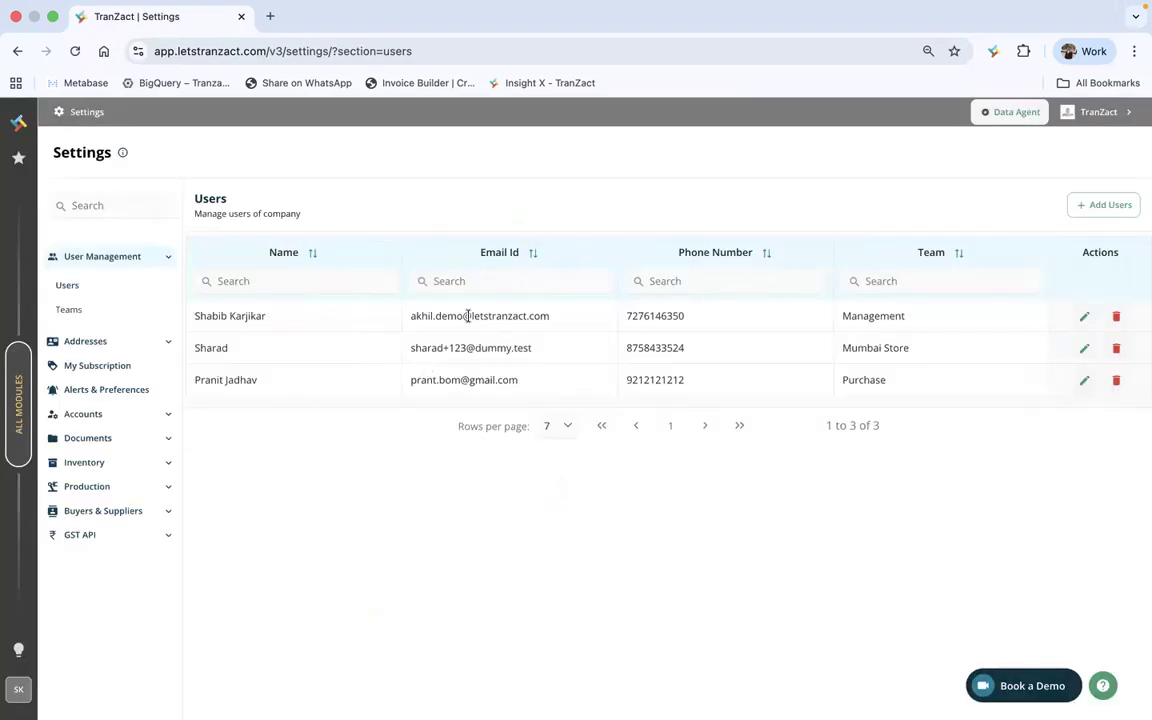
pyautogui.click(111, 440)
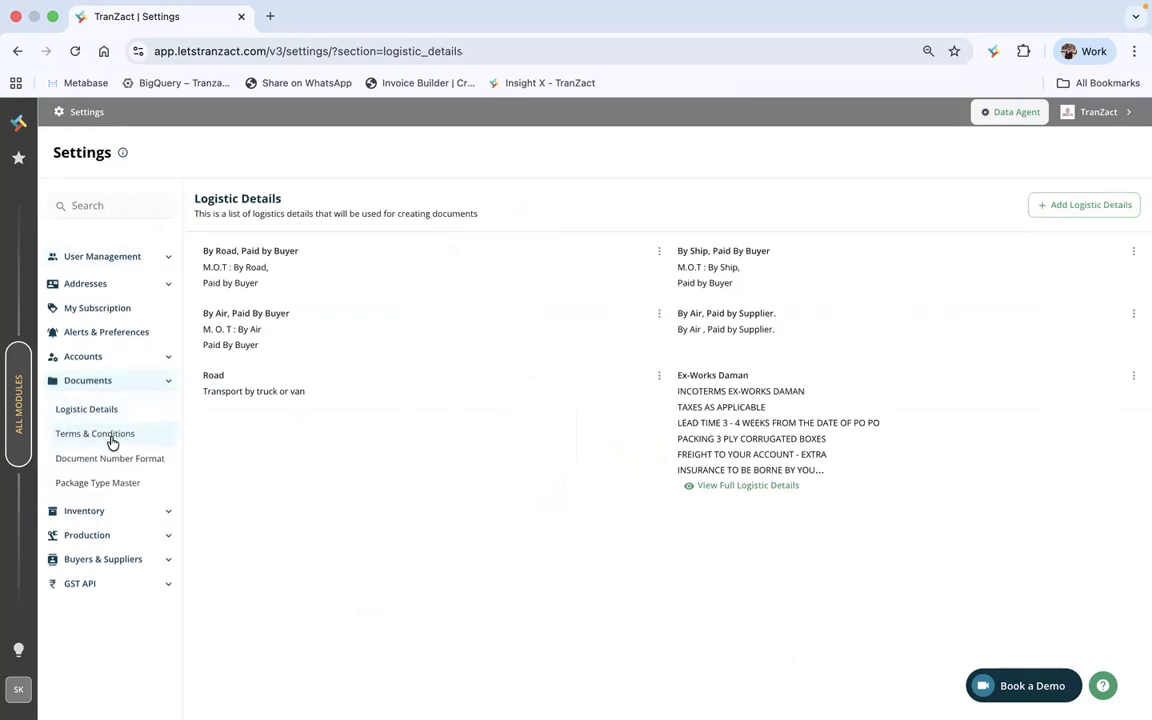
pyautogui.click(96, 653)
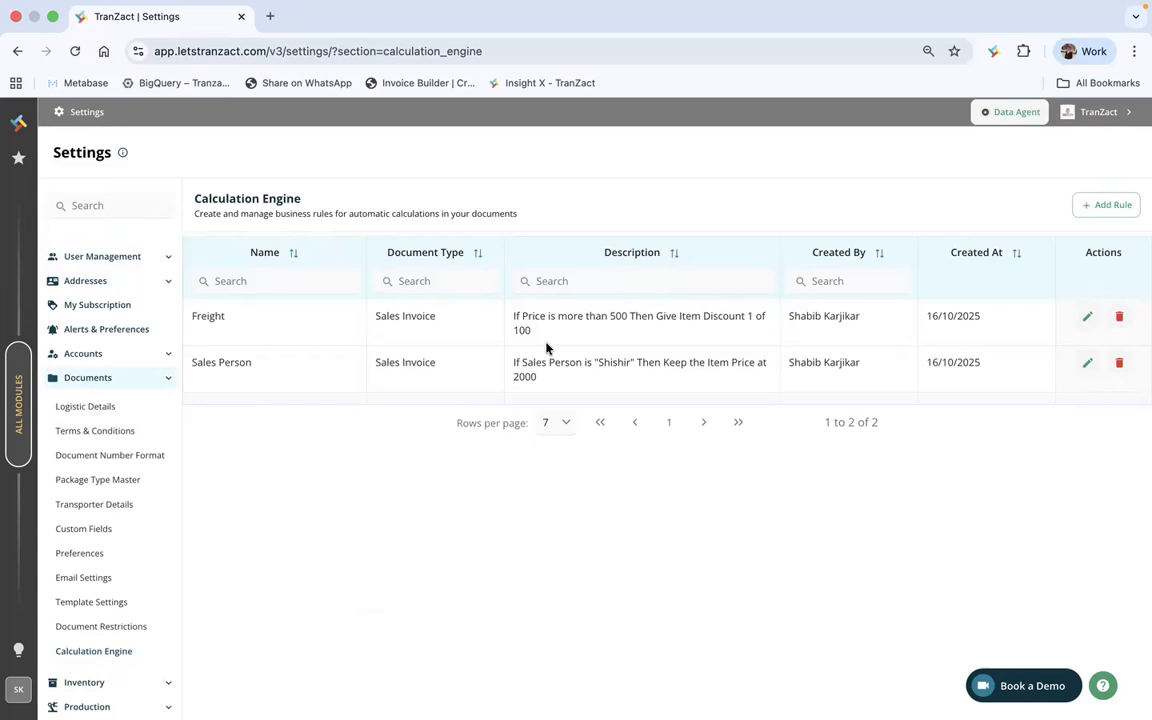
# Start a new business rule for Purchase Order documents with sub type Domestic and name it Price
pyautogui.click(1094, 205)
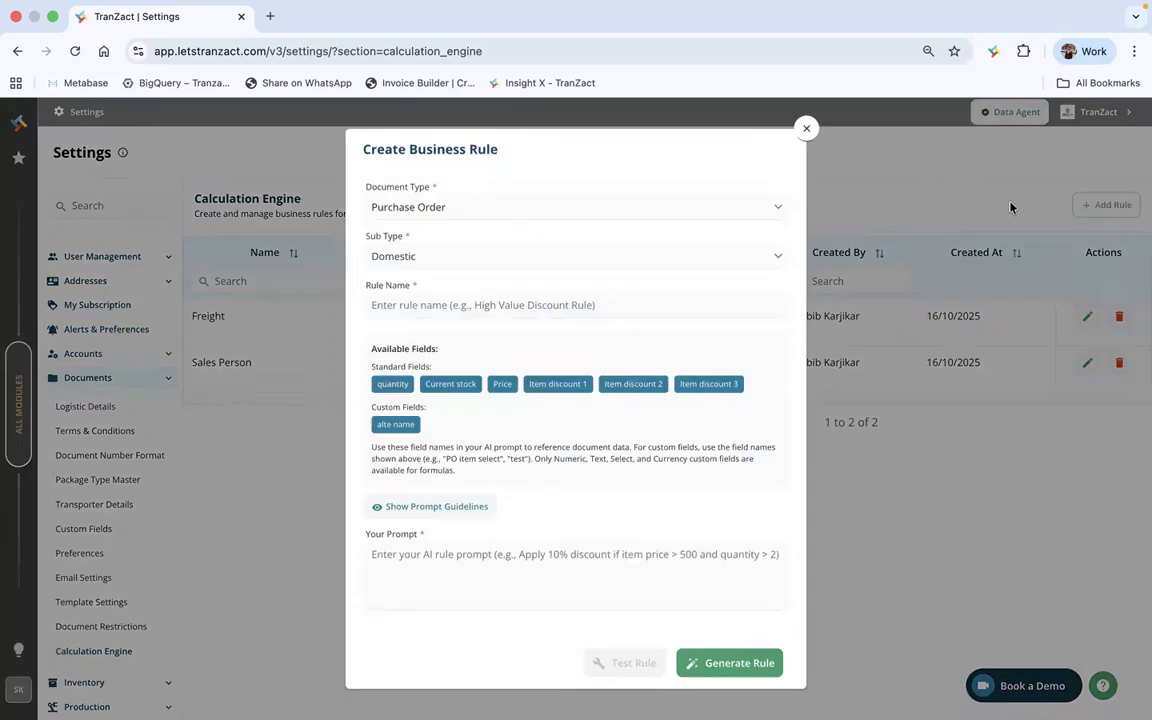
pyautogui.click(491, 213)
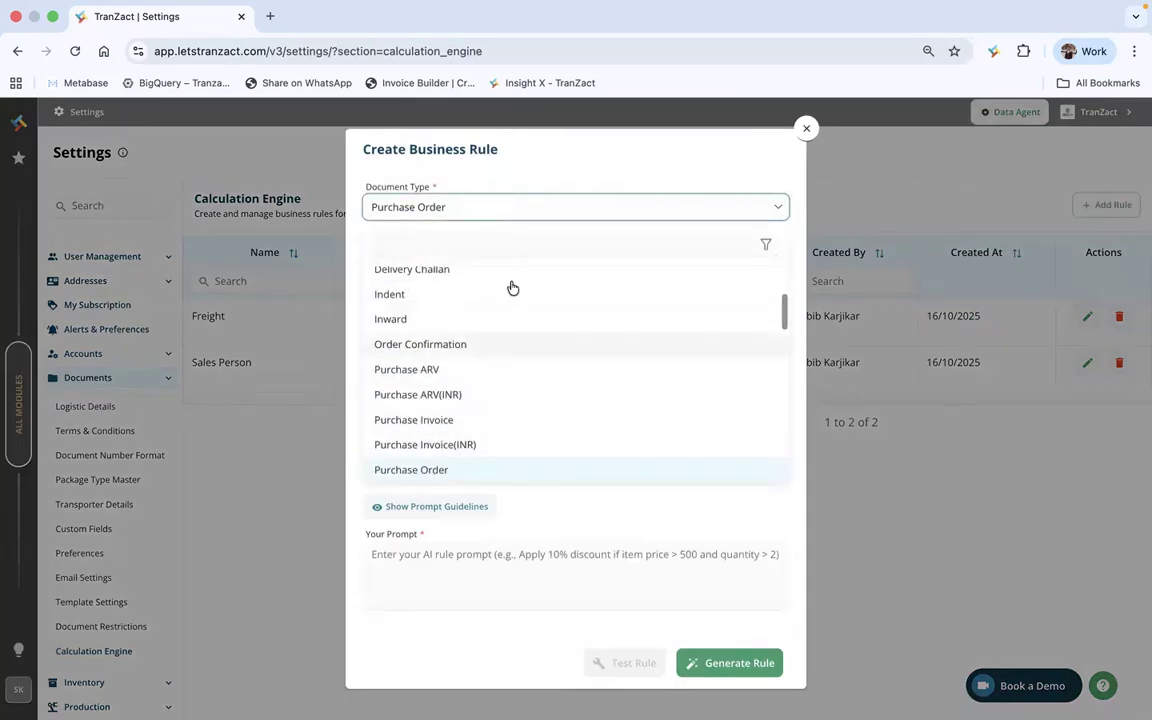
pyautogui.scroll(3, 489, 314)
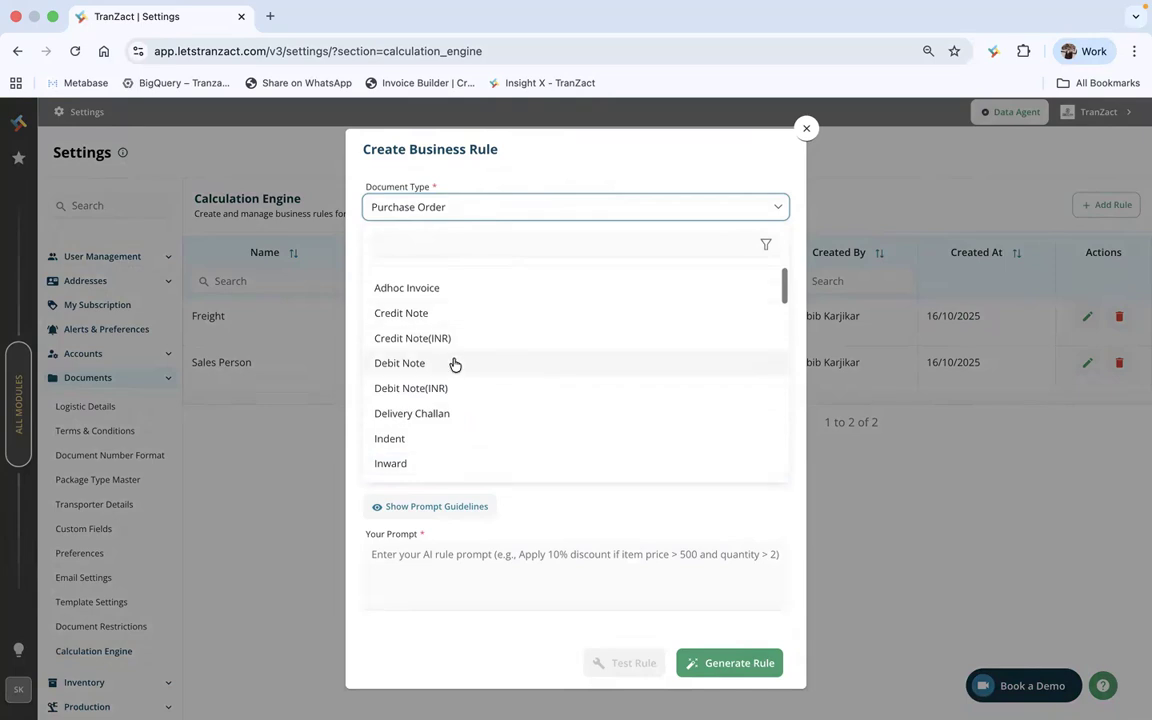
pyautogui.scroll(-4, 455, 362)
pyautogui.click(465, 429)
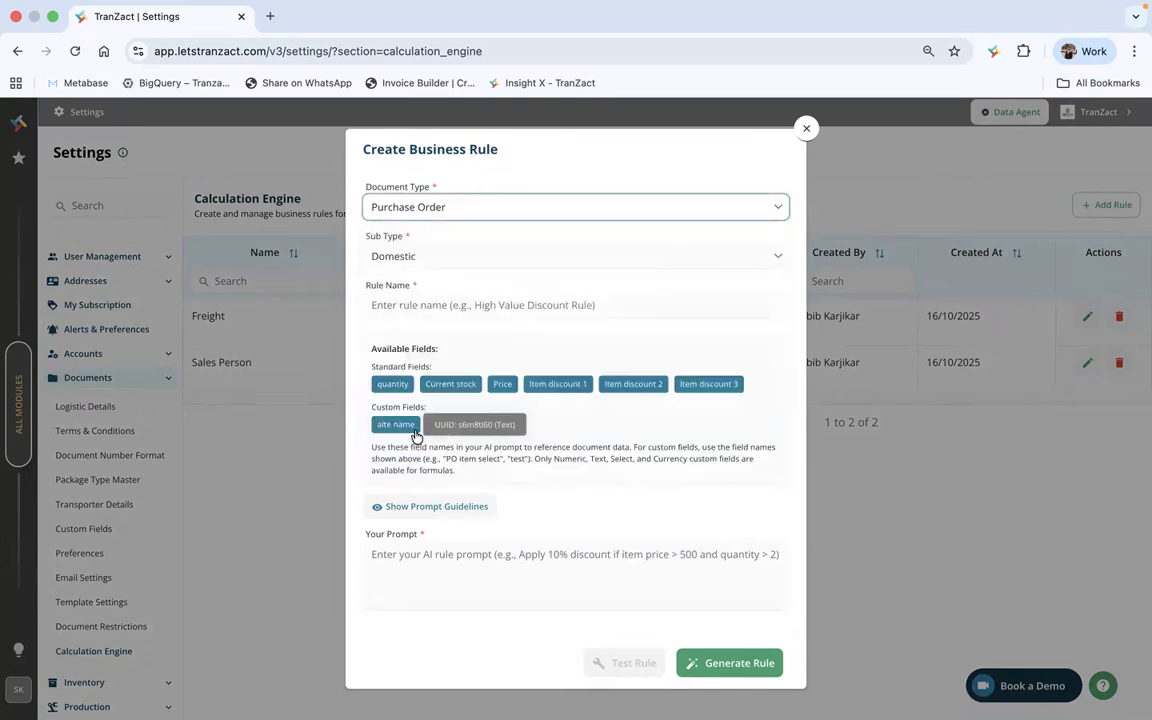
pyautogui.click(441, 262)
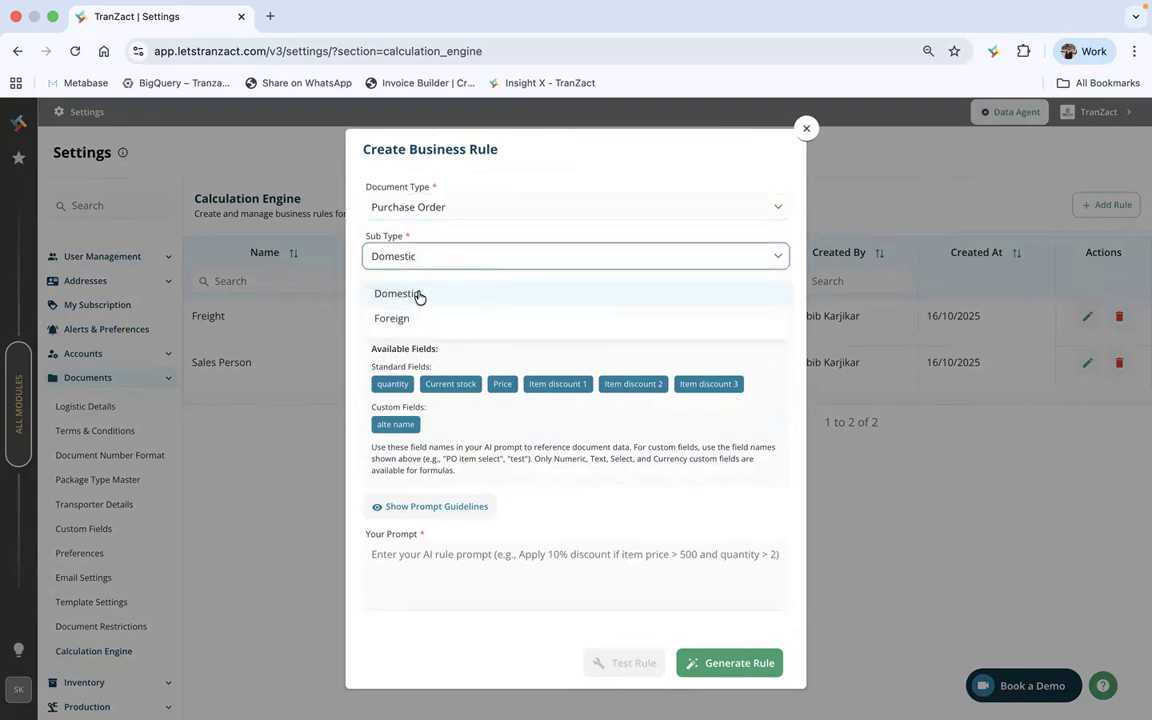
pyautogui.click(418, 294)
pyautogui.click(472, 302)
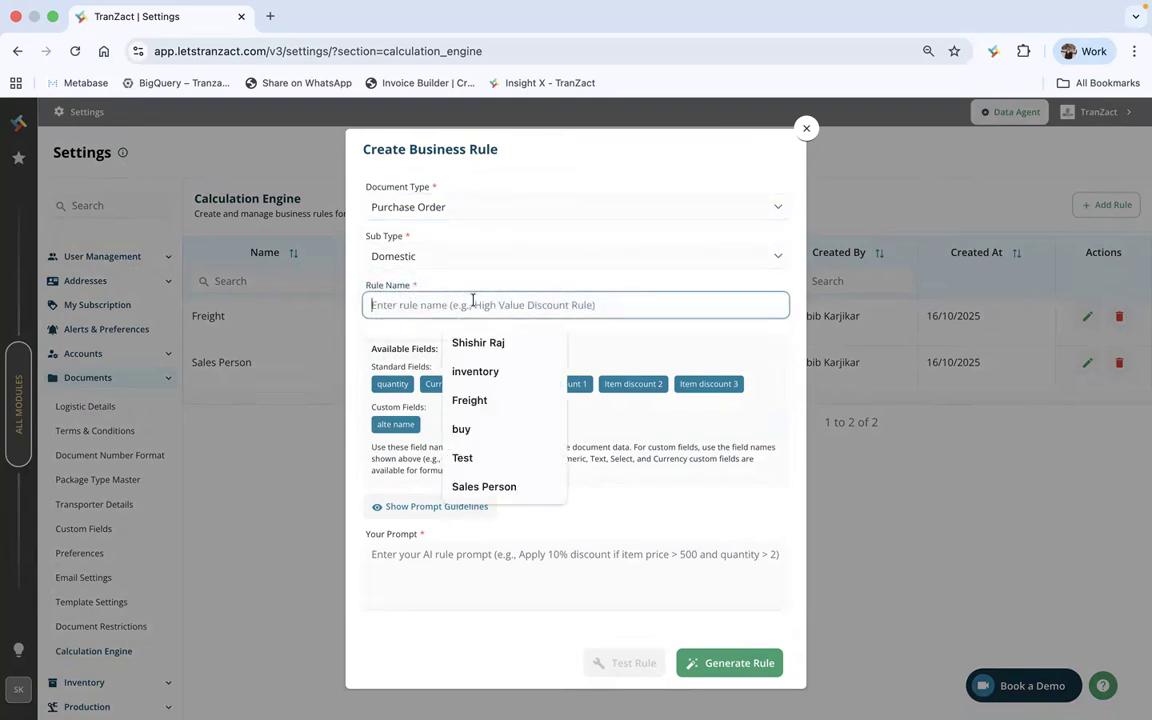
pyautogui.write('Price')
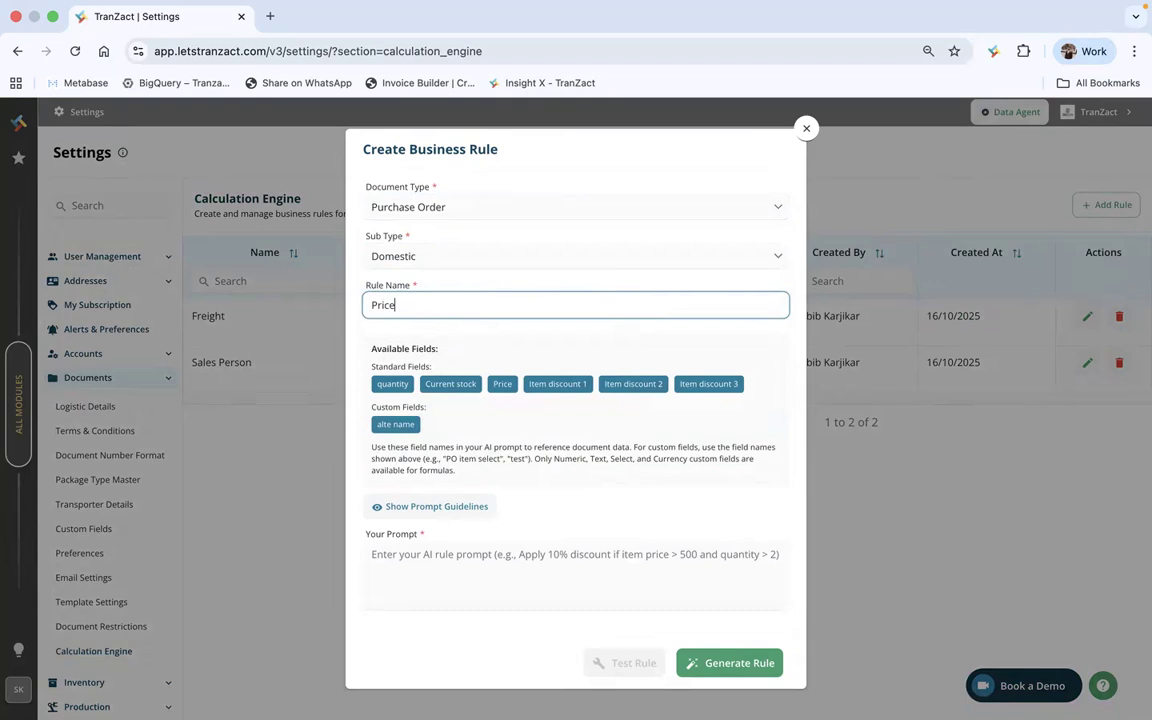
# Generate the rule from the prompt "If Item Price is More than 2000 please apply discount 1 of 200"
pyautogui.scroll(-1, 476, 462)
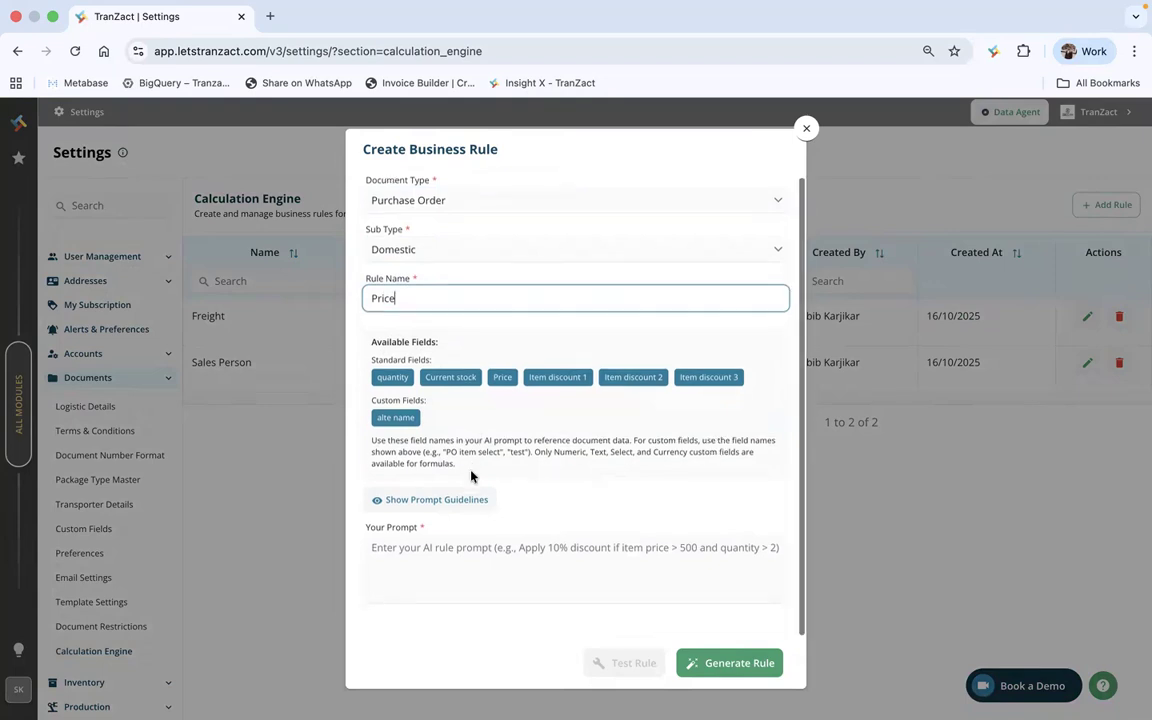
pyautogui.click(434, 553)
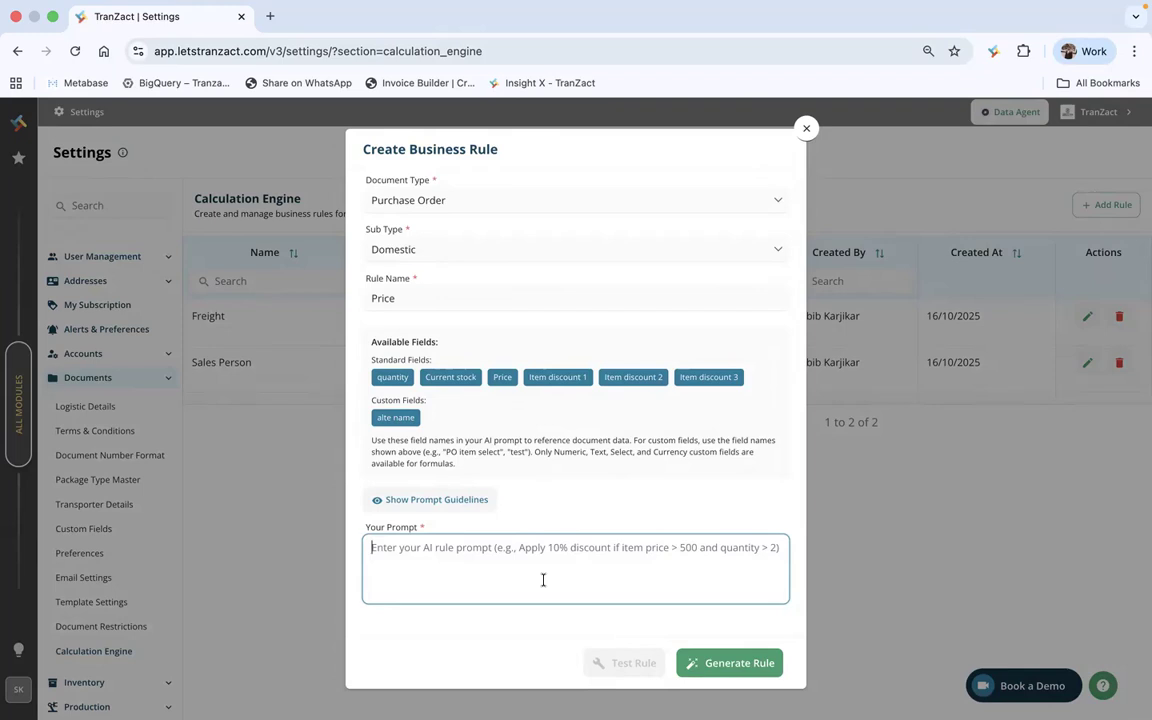
pyautogui.write('If Item Price is More than 200')
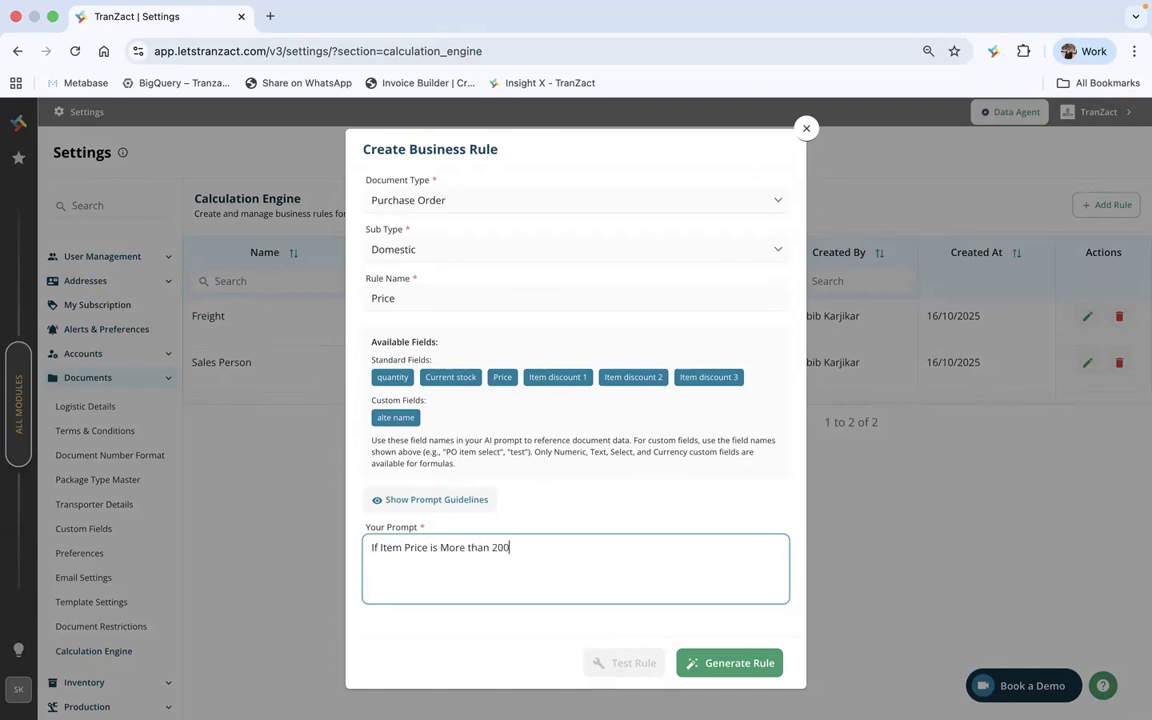
pyautogui.write('0 please apply discount 1 of')
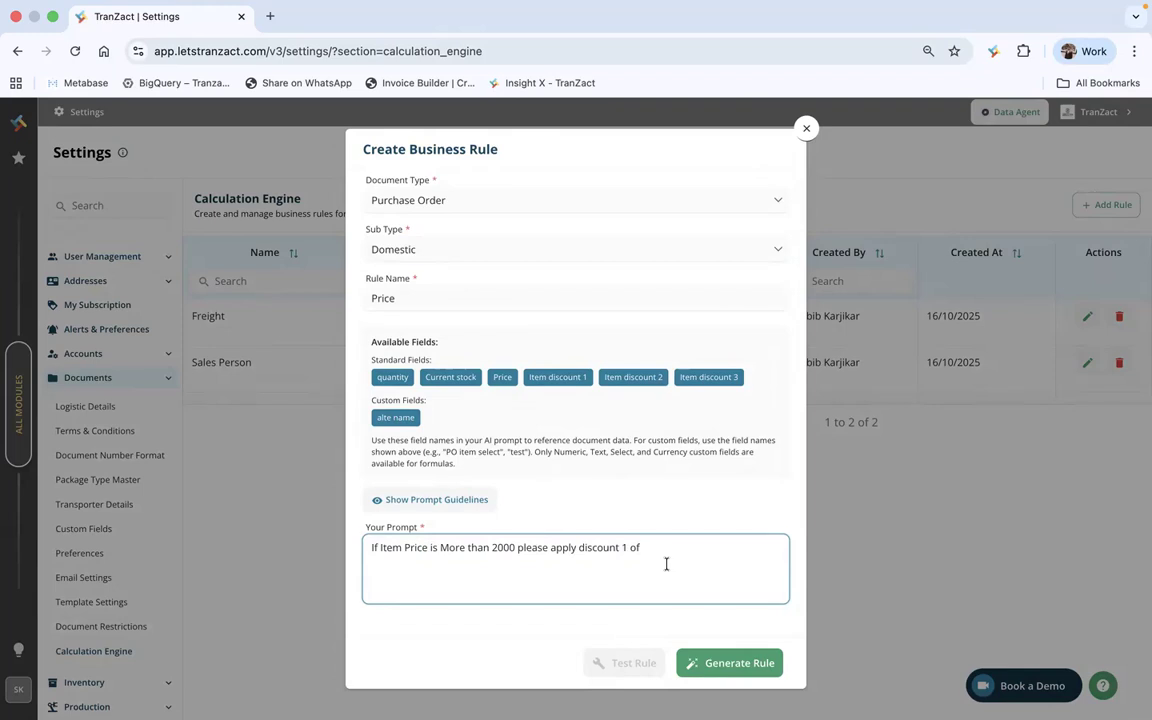
pyautogui.write('200')
pyautogui.click(710, 663)
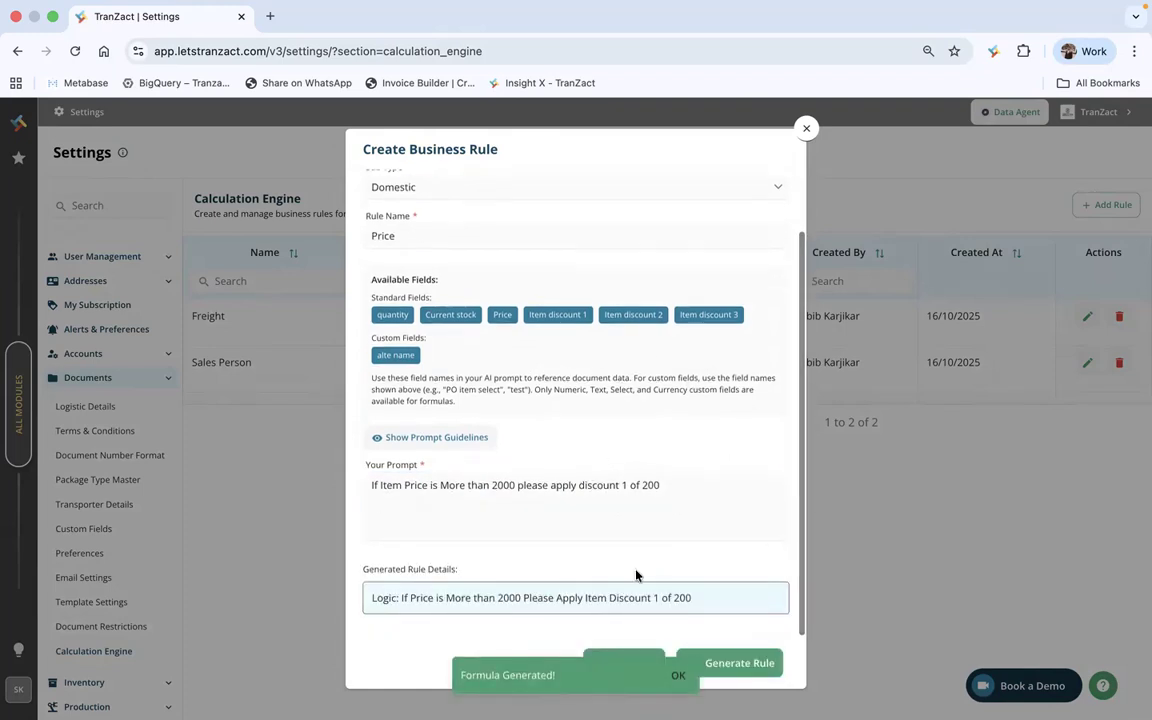
pyautogui.click(678, 675)
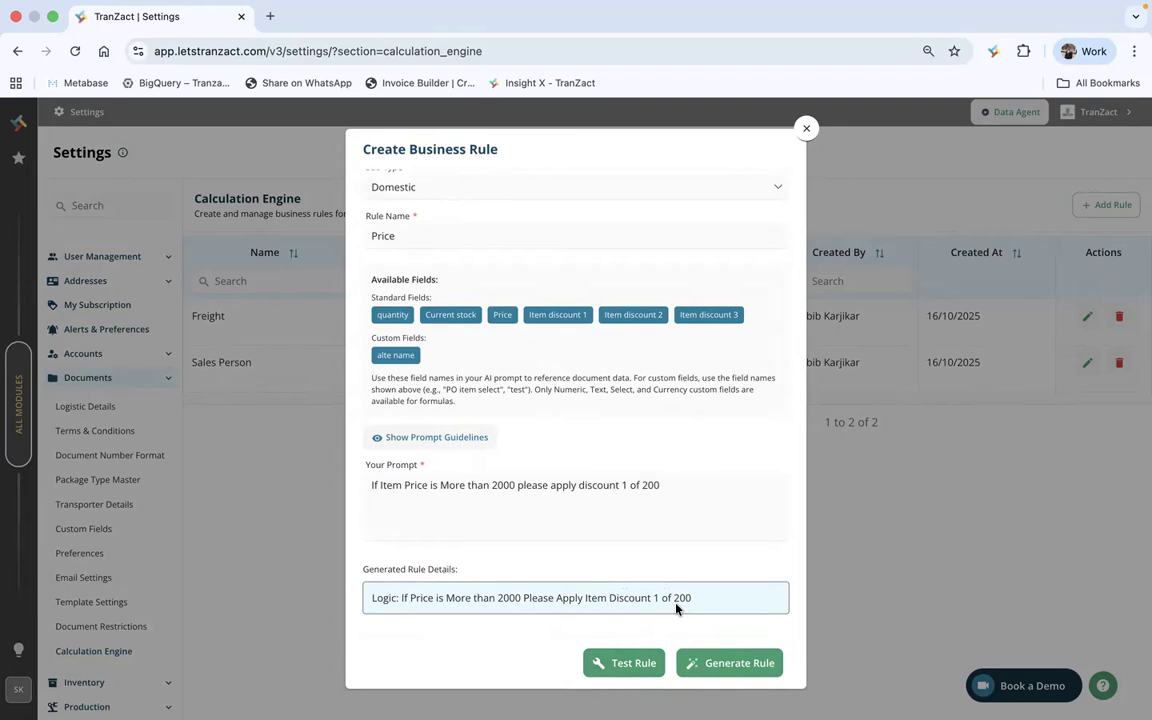
# Test the generated rule by executing it with a price of 1000 in row 1
pyautogui.click(620, 663)
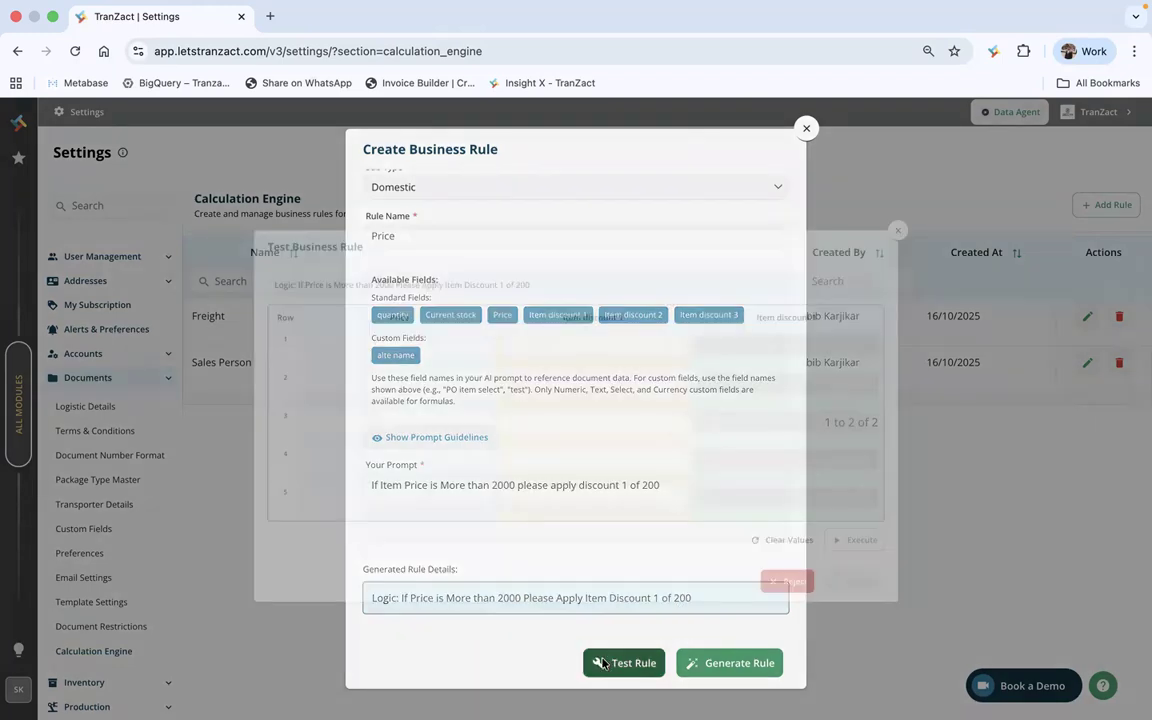
pyautogui.click(332, 330)
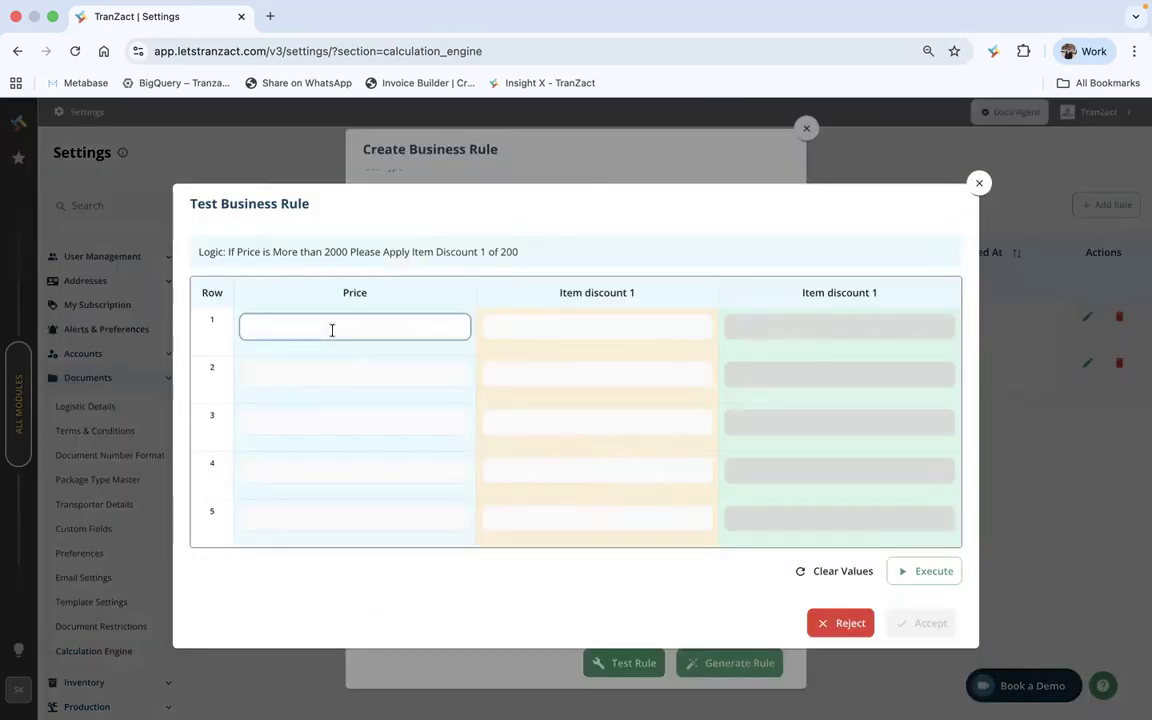
pyautogui.write('1000')
pyautogui.click(915, 575)
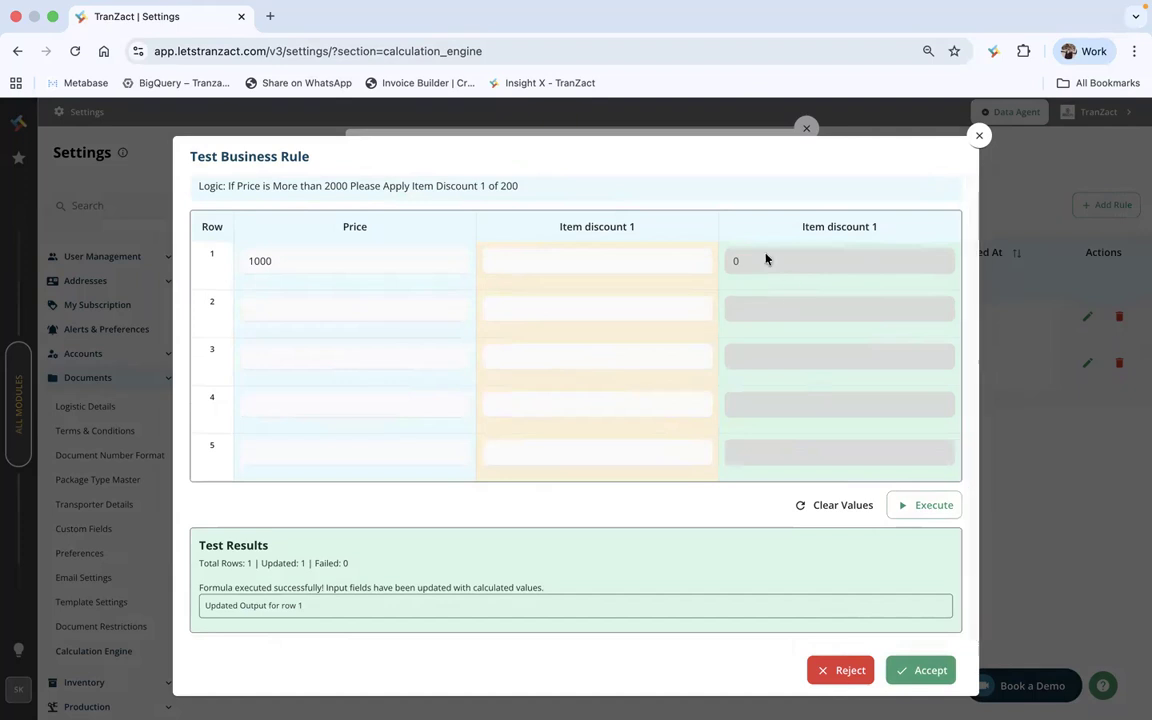
# Execute the rule test again with a row 1 price of 3000 and accept the rule
pyautogui.click(314, 260)
pyautogui.doubleClick(314, 260)
pyautogui.press('BackSpace')
pyautogui.write('3')
pyautogui.press('BackSpace')
pyautogui.write('3000')
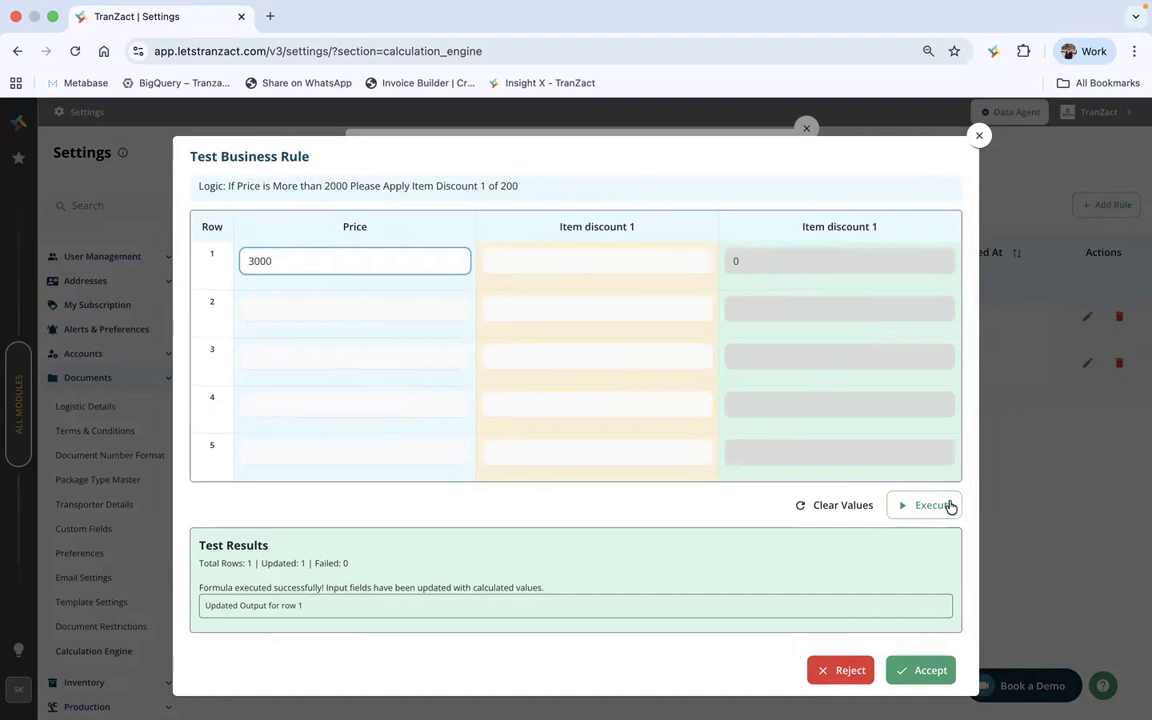
pyautogui.click(910, 505)
pyautogui.doubleClick(719, 269)
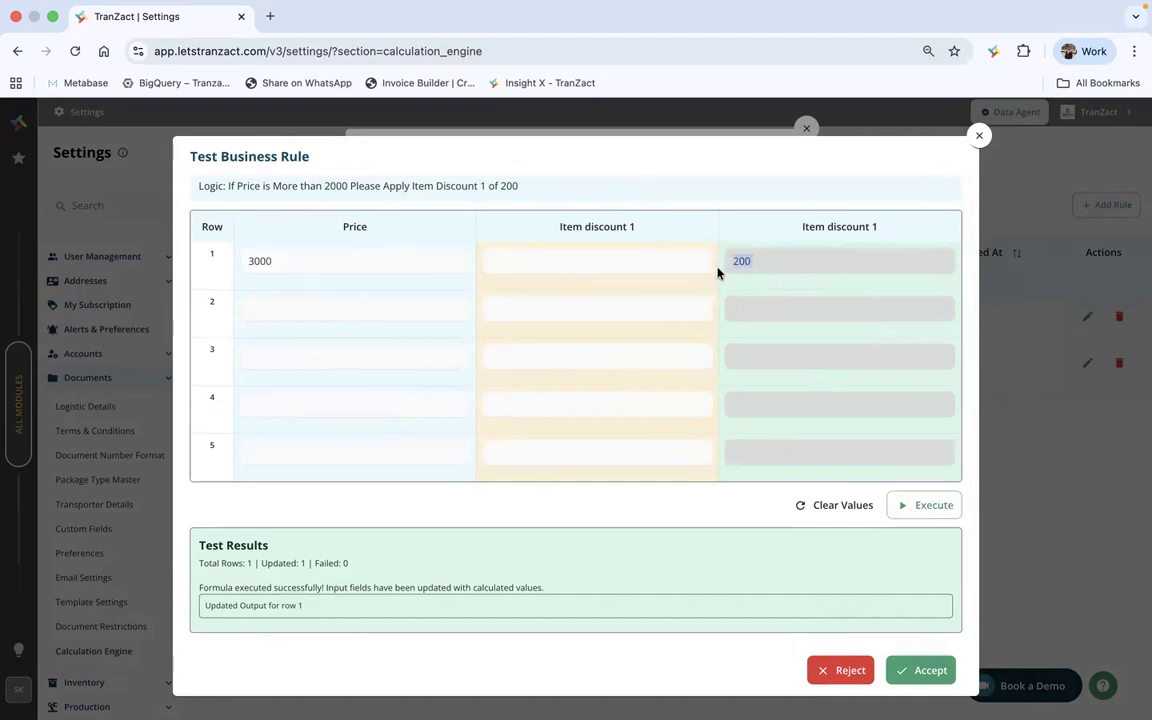
pyautogui.click(916, 686)
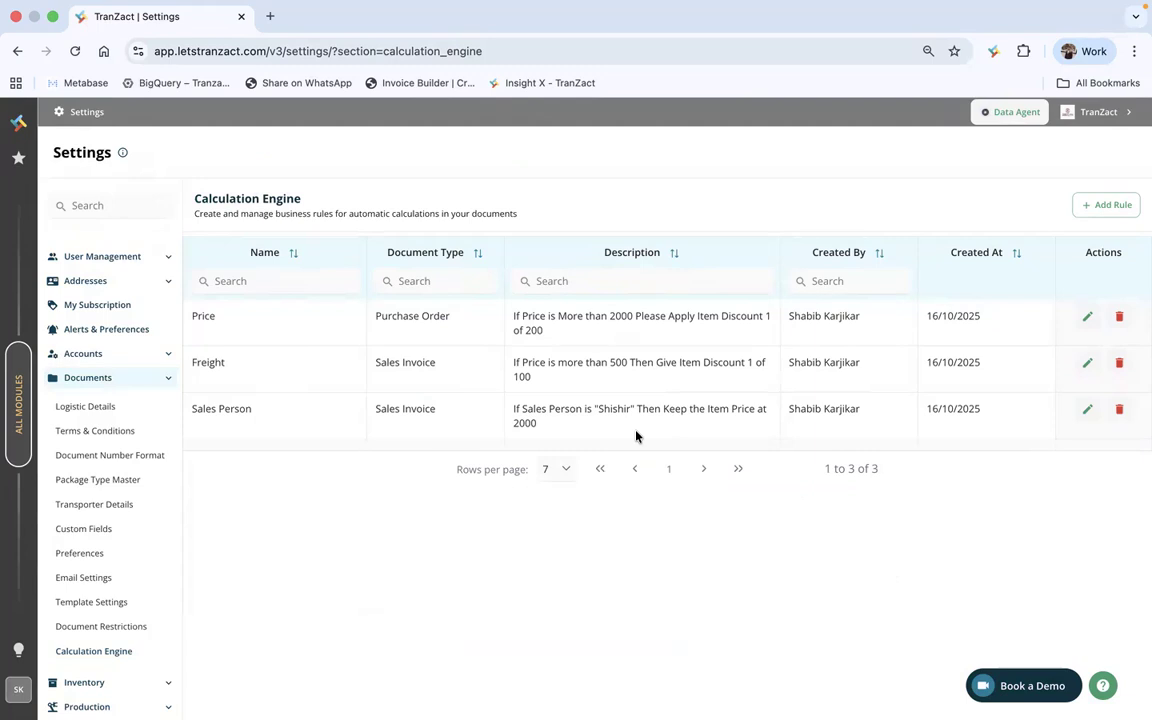
# Create a new invoice in Sales & Purchase for the buyer J P Enter
pyautogui.click(18, 400)
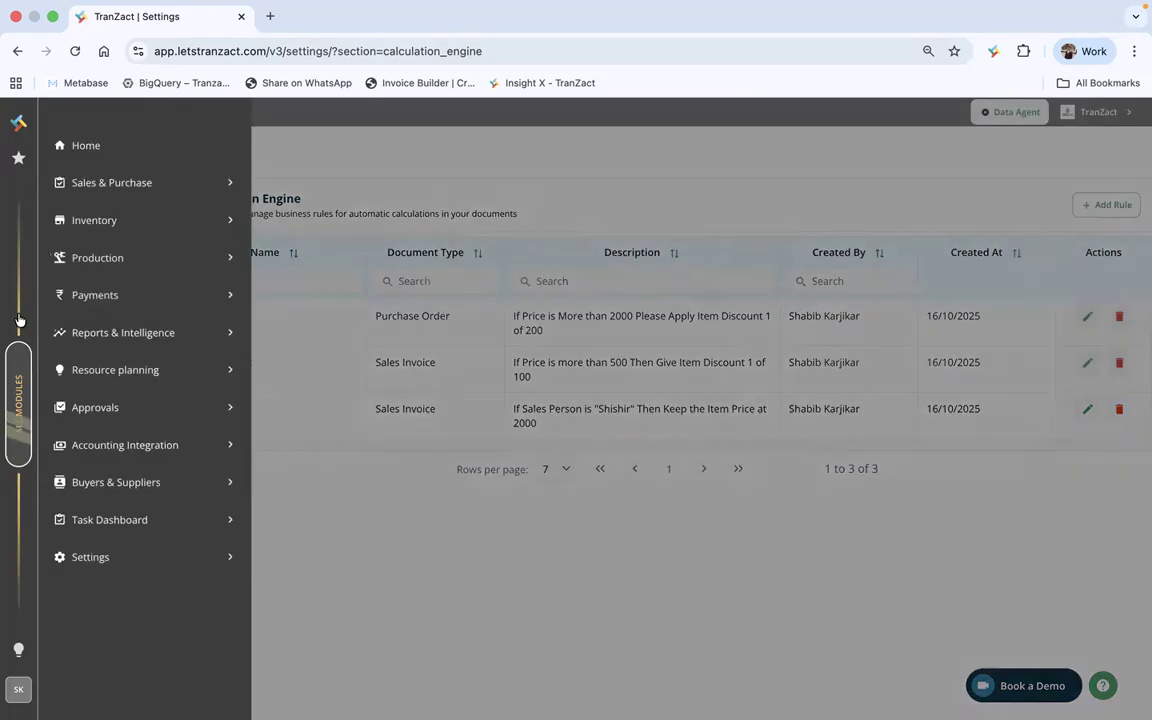
pyautogui.click(118, 184)
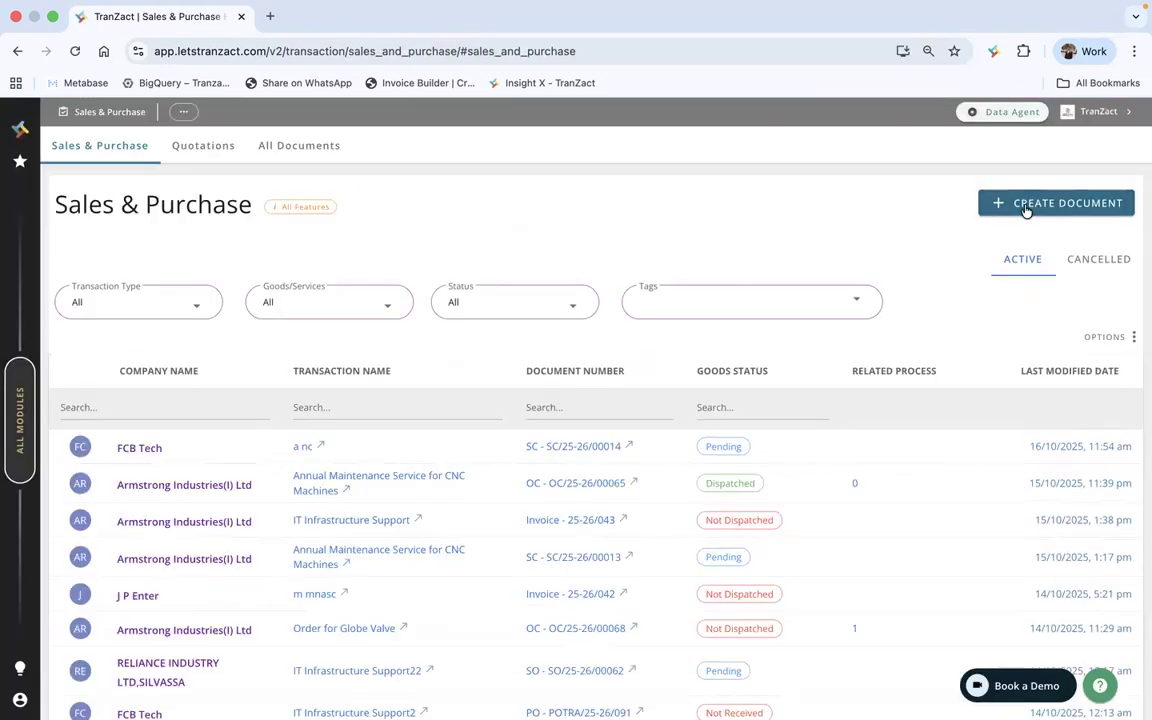
pyautogui.click(1025, 207)
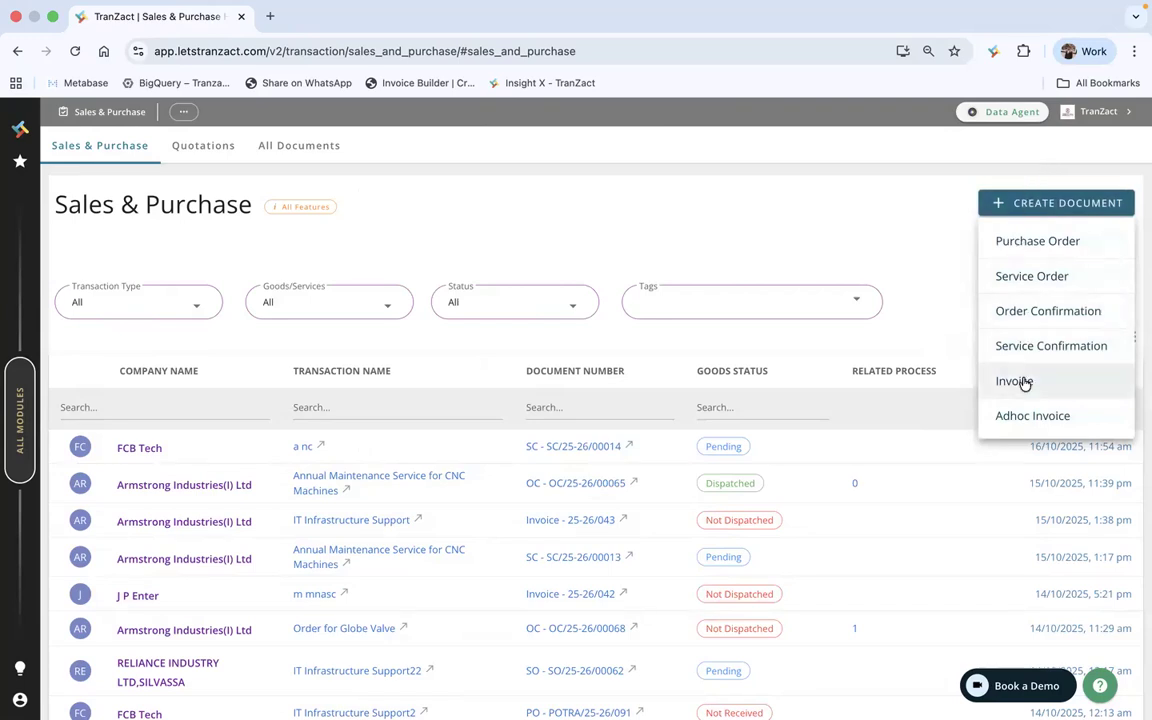
pyautogui.click(1022, 381)
pyautogui.click(527, 414)
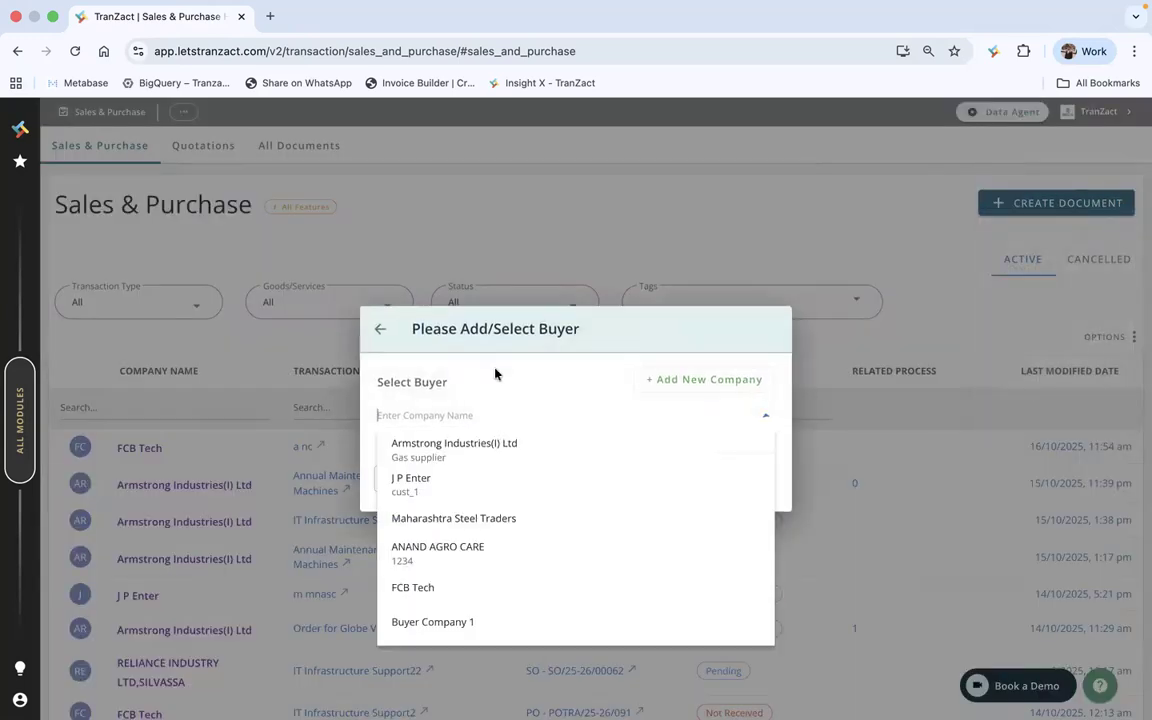
pyautogui.click(452, 487)
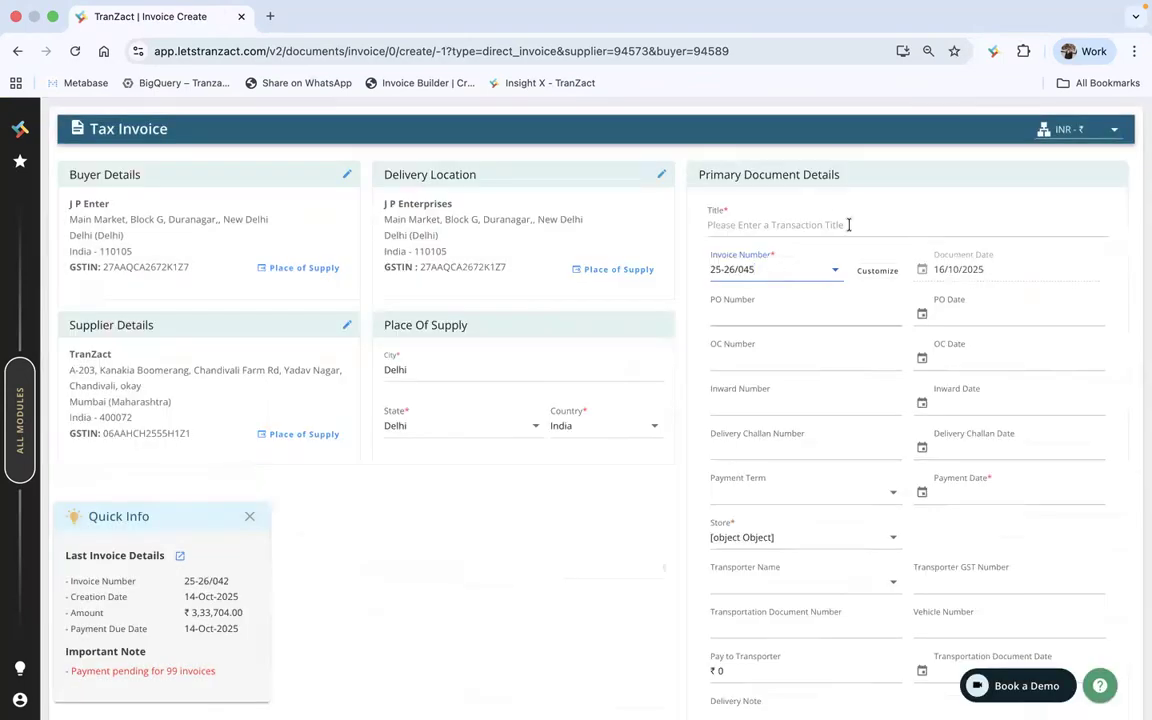
# Give the invoice the transaction title Test
pyautogui.click(805, 225)
pyautogui.write('Test')
pyautogui.click(399, 500)
# Add the optional Discount 1 column to the invoice's item table
pyautogui.scroll(-5, 399, 507)
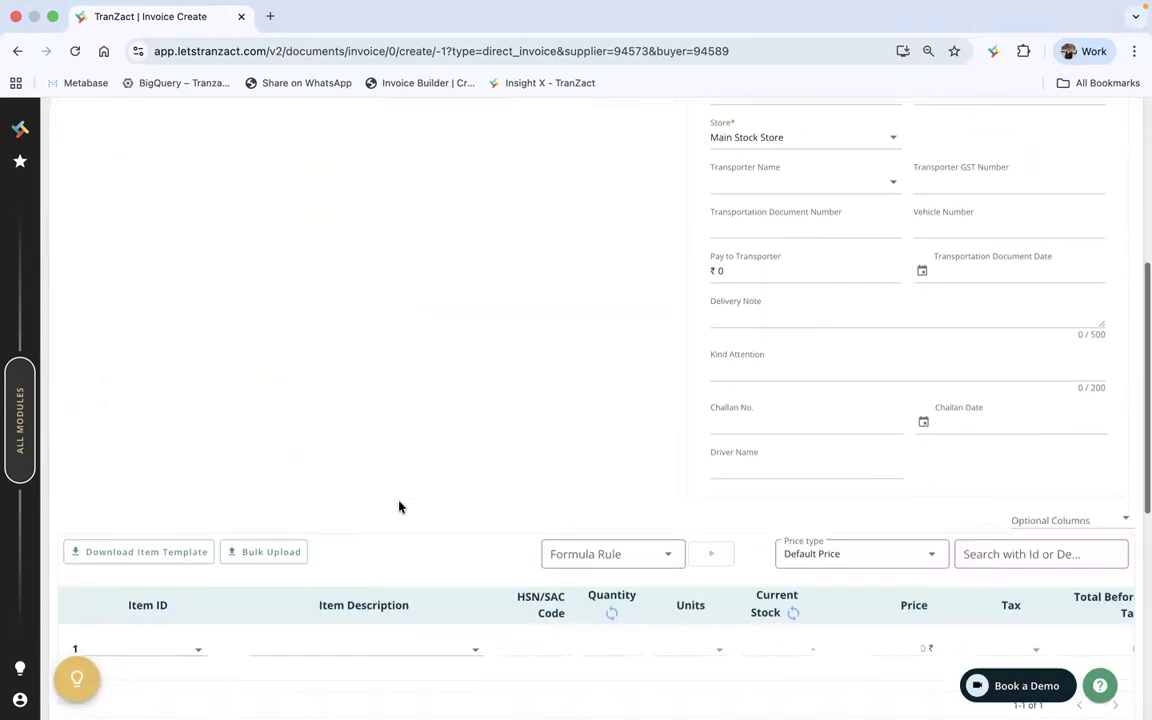
pyautogui.scroll(-4, 399, 507)
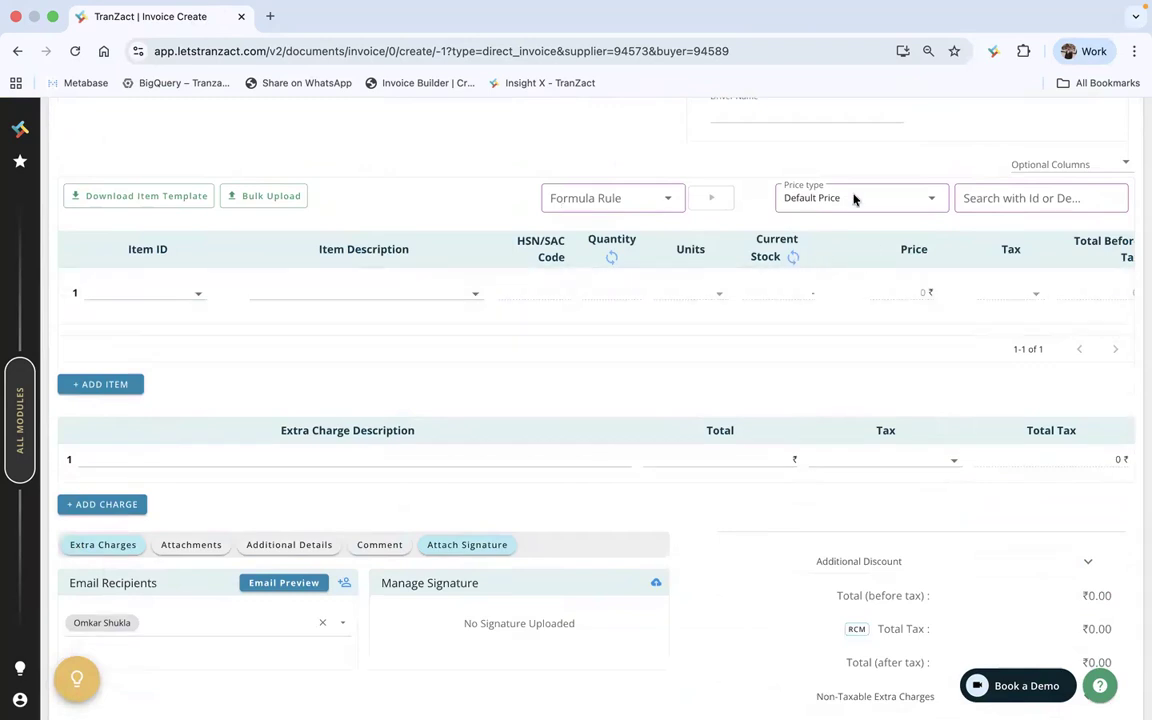
pyautogui.click(1043, 165)
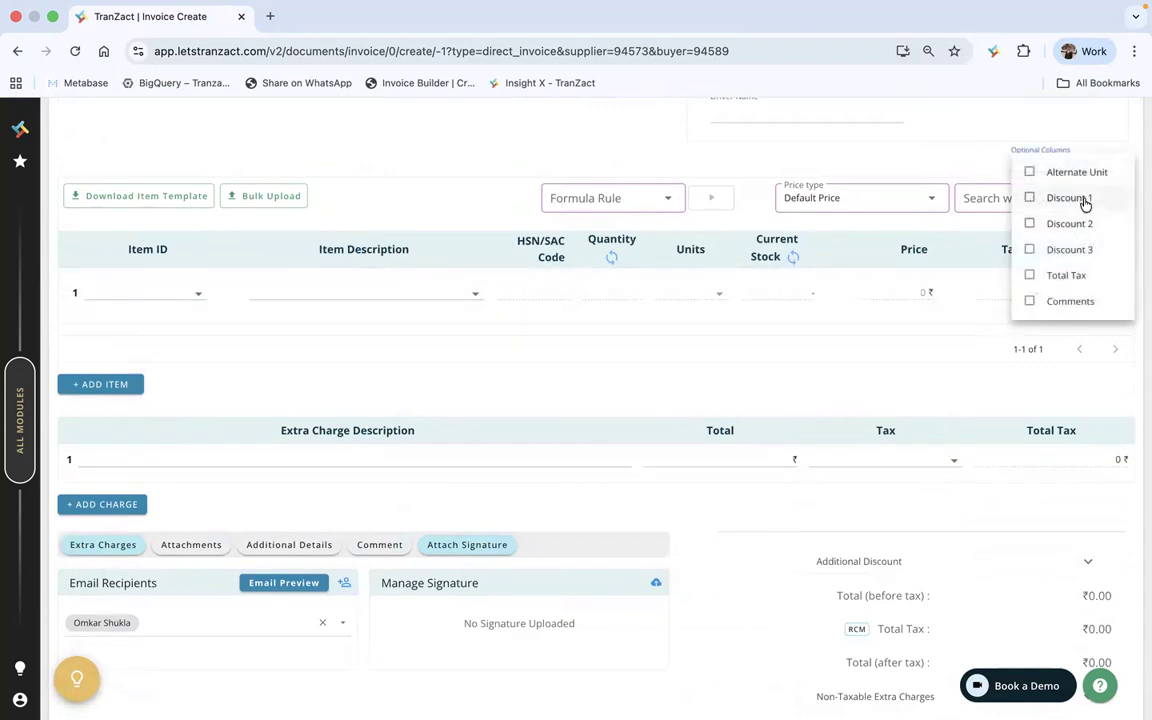
pyautogui.click(1020, 197)
pyautogui.click(465, 180)
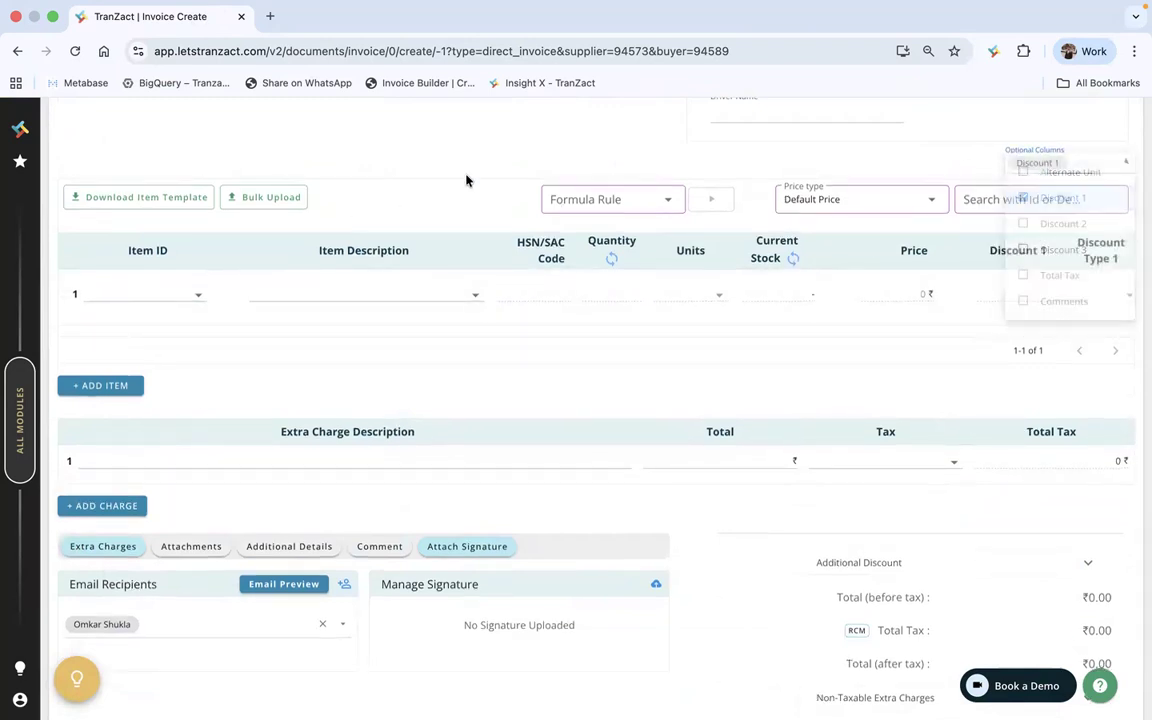
# Add Cylinder Valve 5*6 as the first invoice item and Gasket as the second
pyautogui.click(411, 291)
pyautogui.click(327, 360)
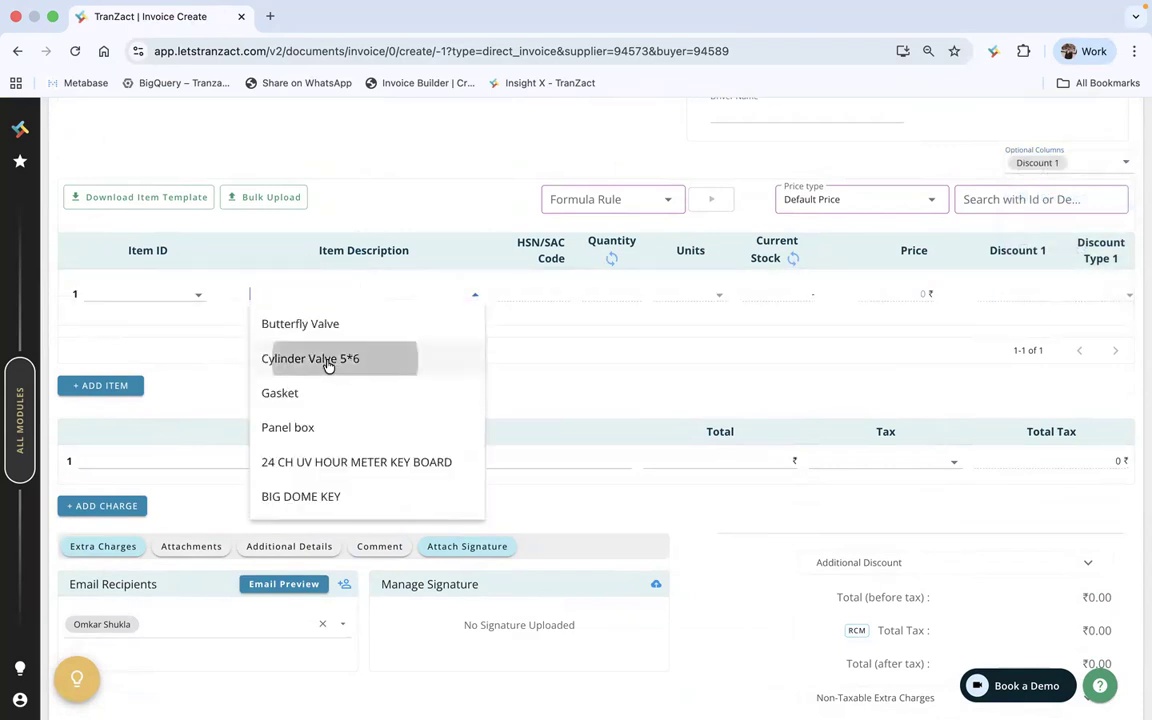
pyautogui.click(108, 386)
pyautogui.click(365, 344)
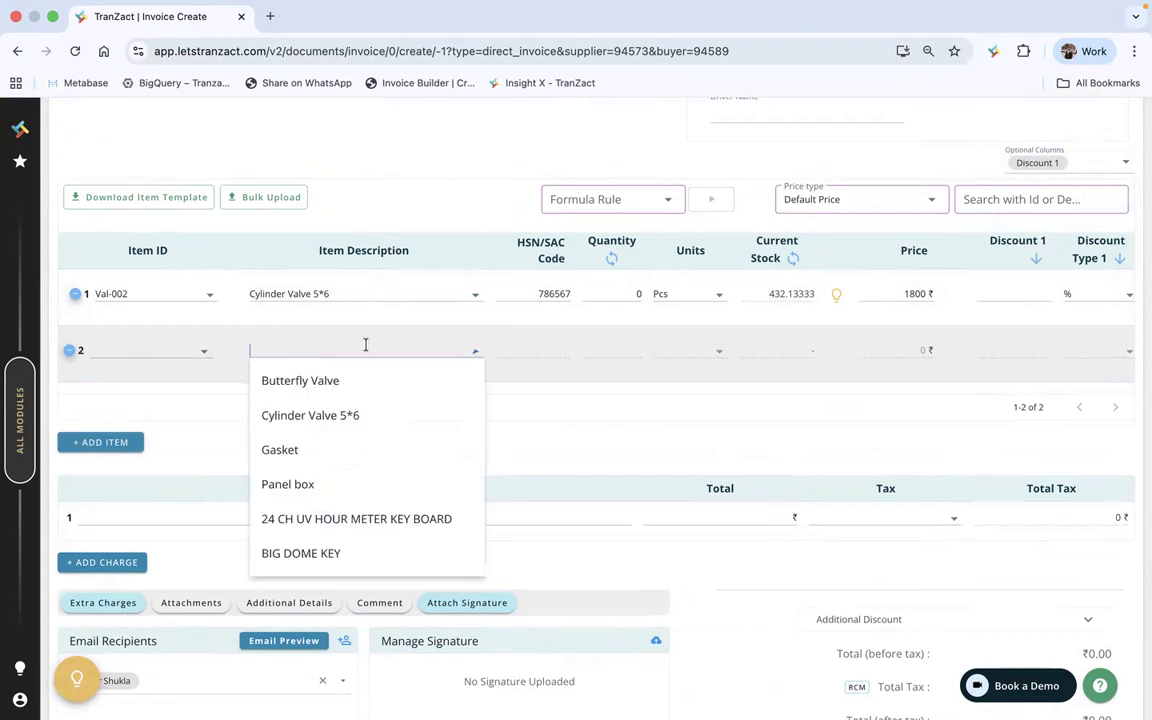
pyautogui.click(316, 452)
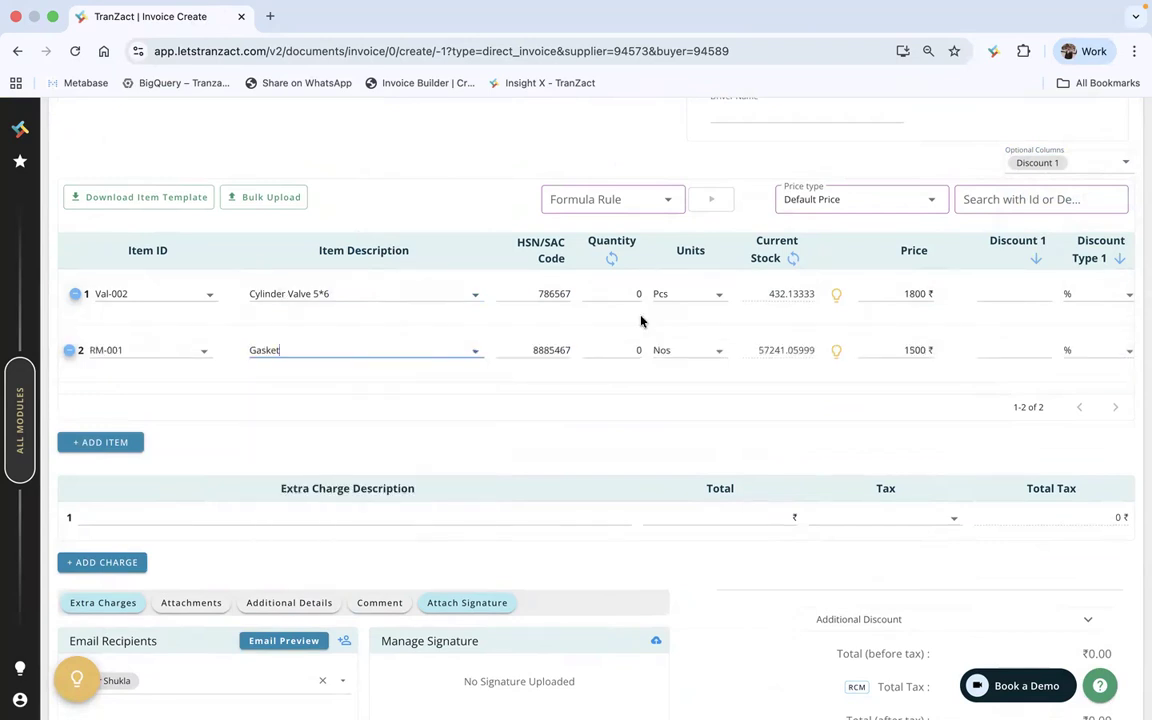
pyautogui.click(612, 198)
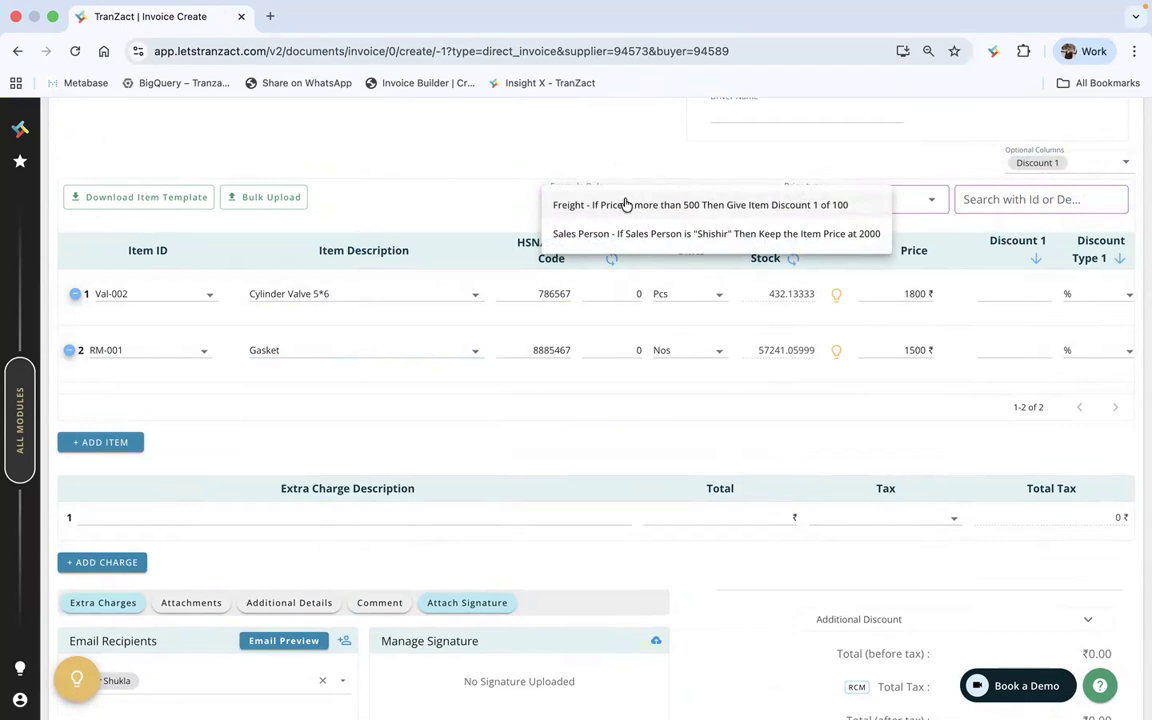
pyautogui.click(483, 159)
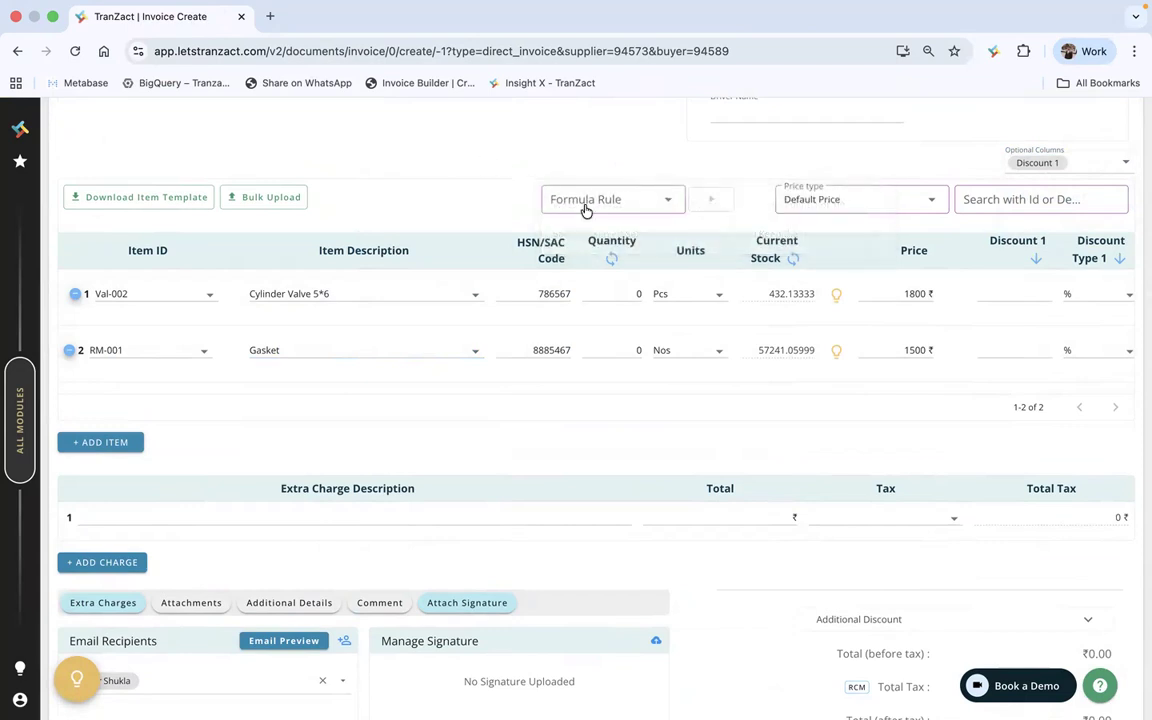
pyautogui.click(640, 197)
# Set the Cylinder Valve 5*6 item's quantity to 200 and its price to ₹200
pyautogui.click(625, 291)
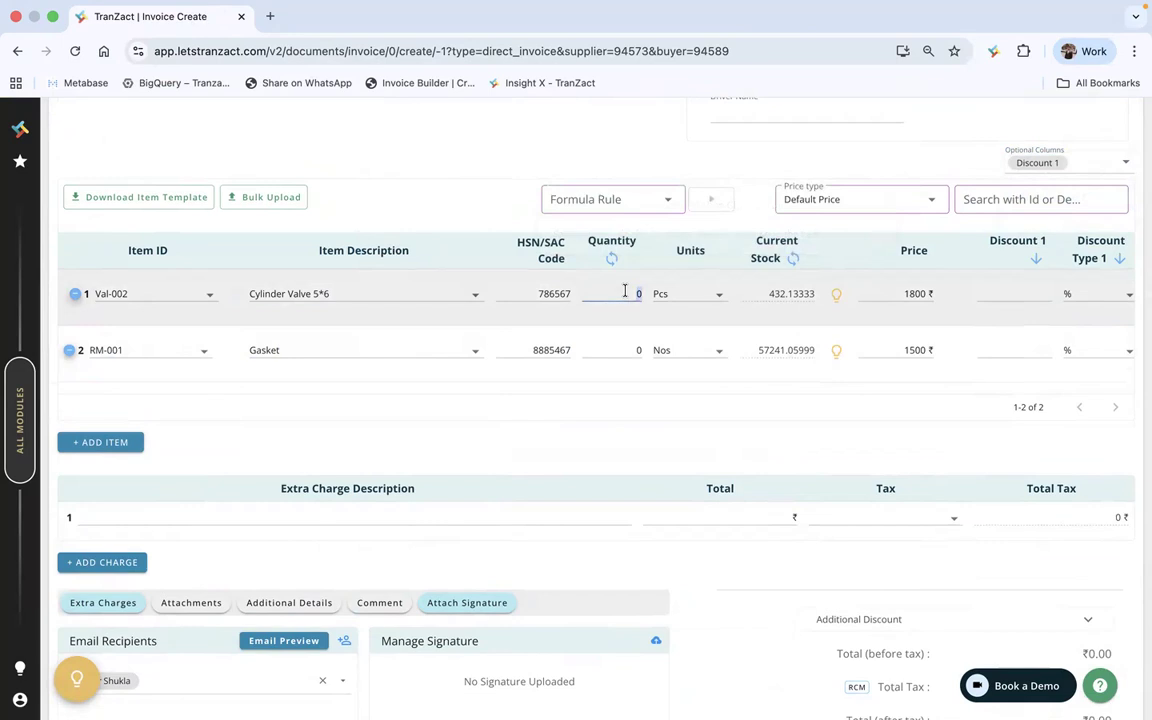
pyautogui.write('200')
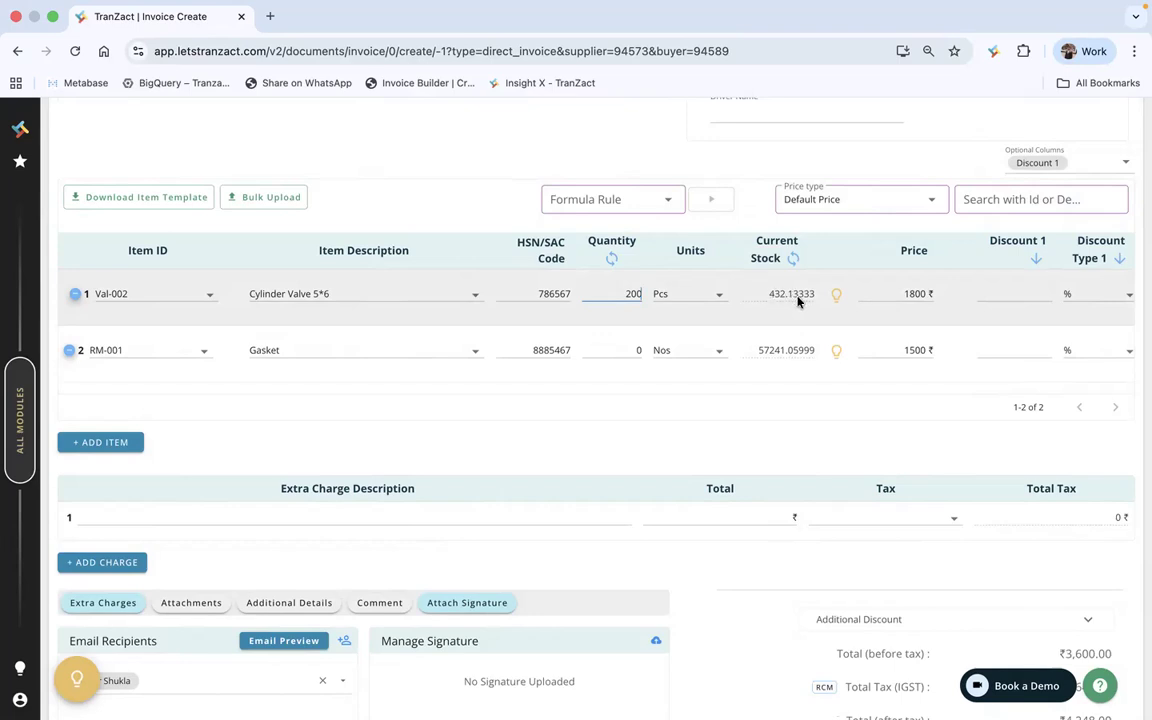
pyautogui.click(612, 347)
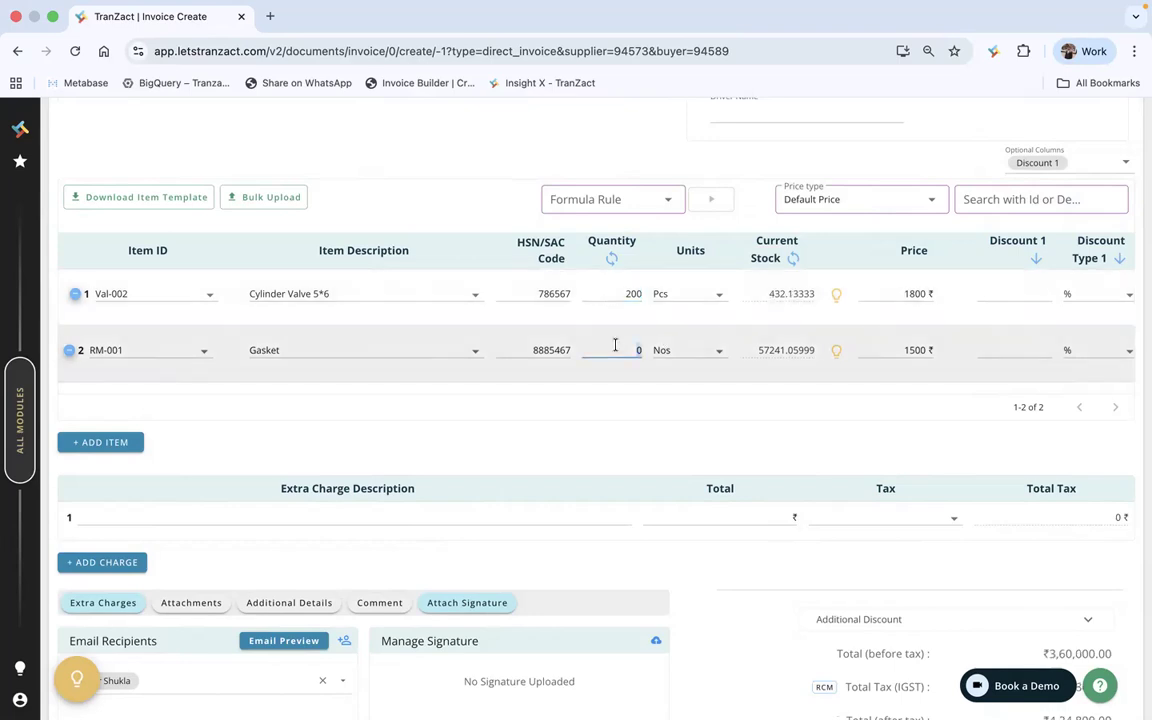
pyautogui.click(913, 293)
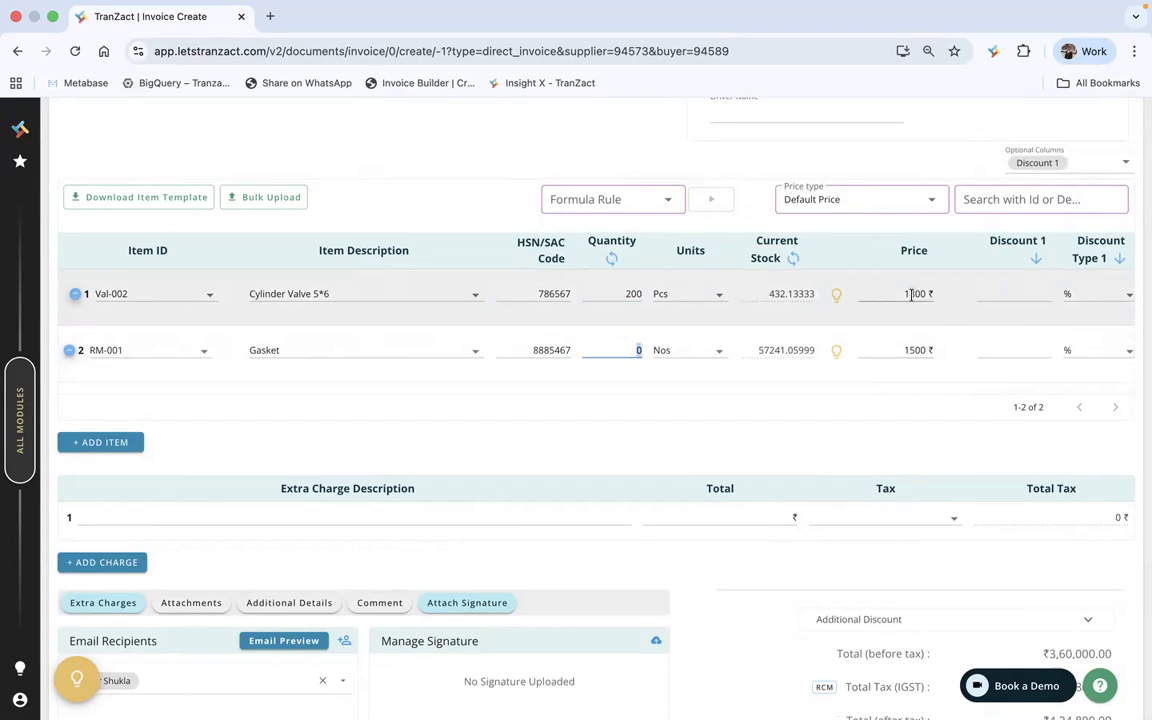
pyautogui.write('20')
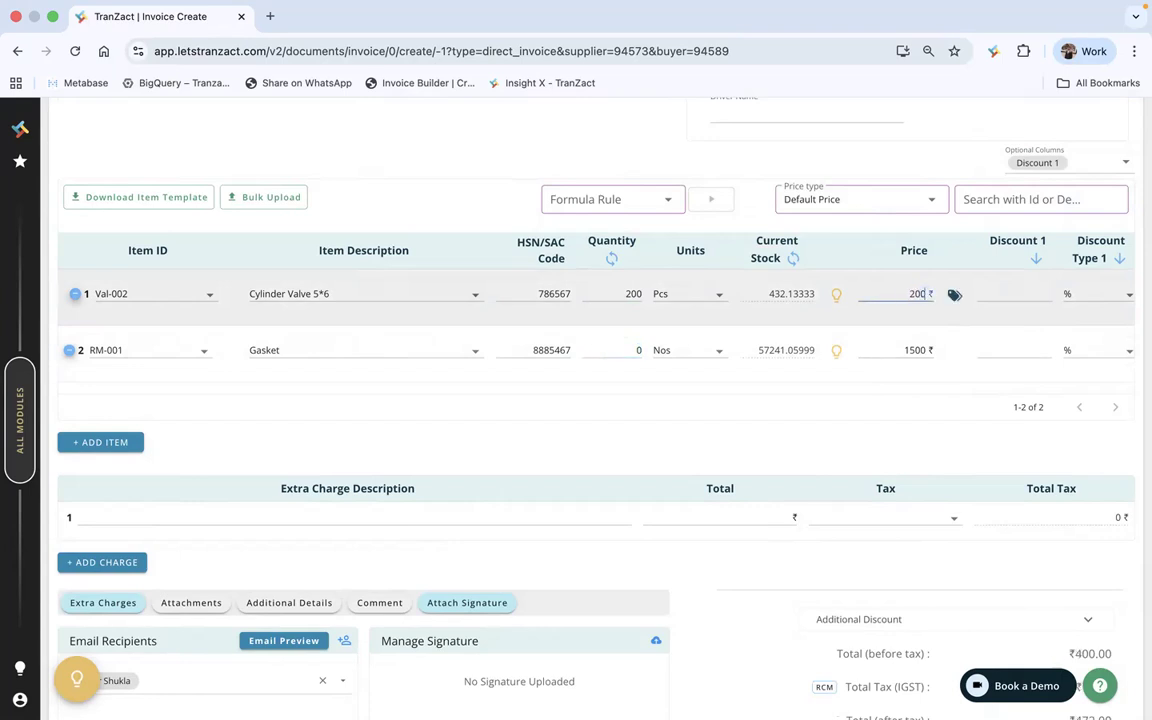
# Set the Gasket item's quantity to 100 in the invoice's item table
pyautogui.click(625, 350)
pyautogui.write('100')
pyautogui.click(779, 413)
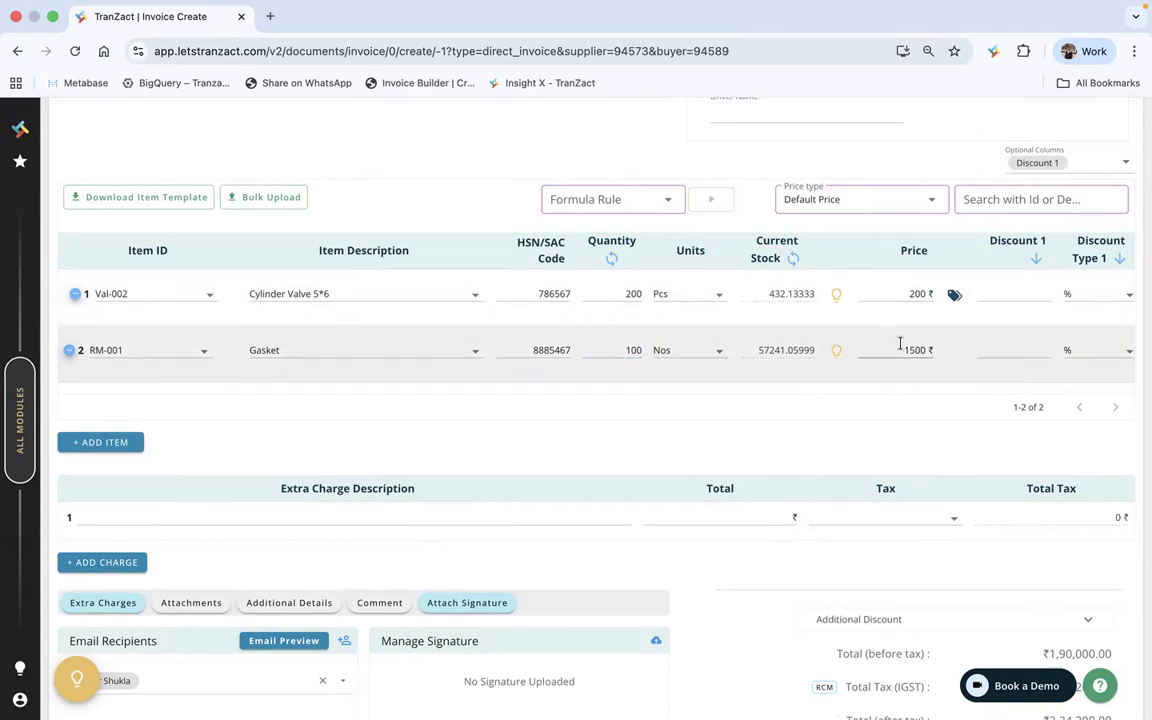
# Change Discount Type 1 to ₹ for both the Cylinder Valve 5*6 and Gasket items
pyautogui.click(620, 205)
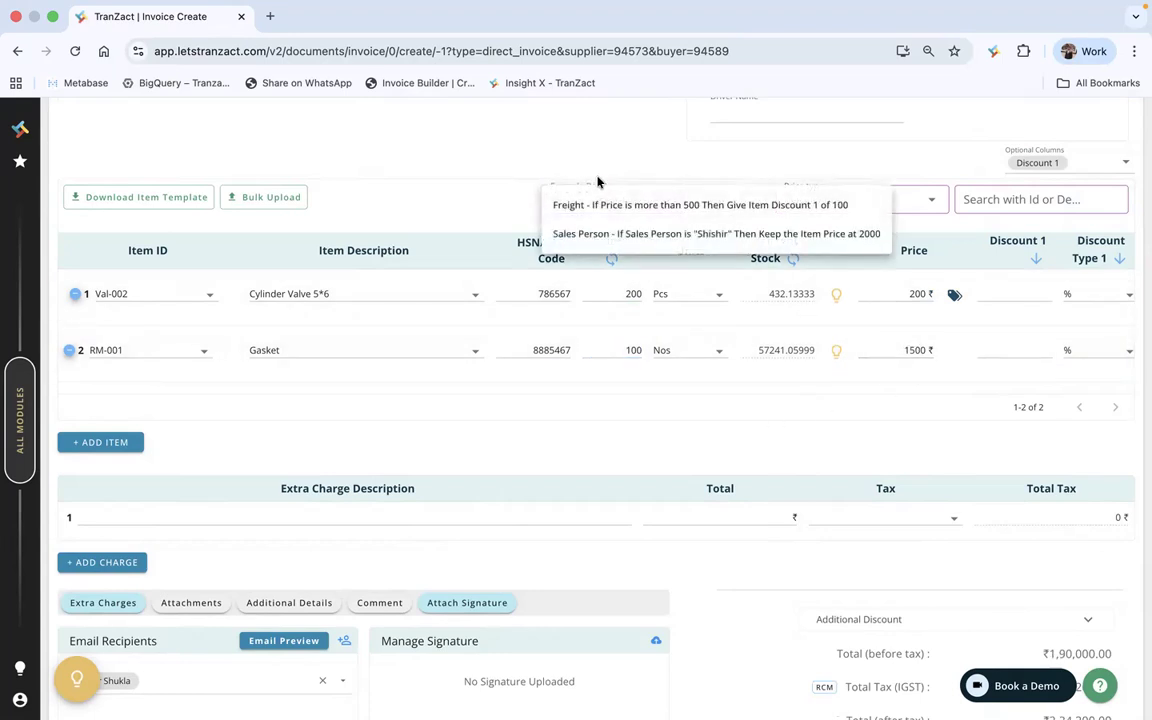
pyautogui.click(1069, 291)
pyautogui.click(1090, 328)
pyautogui.click(1082, 350)
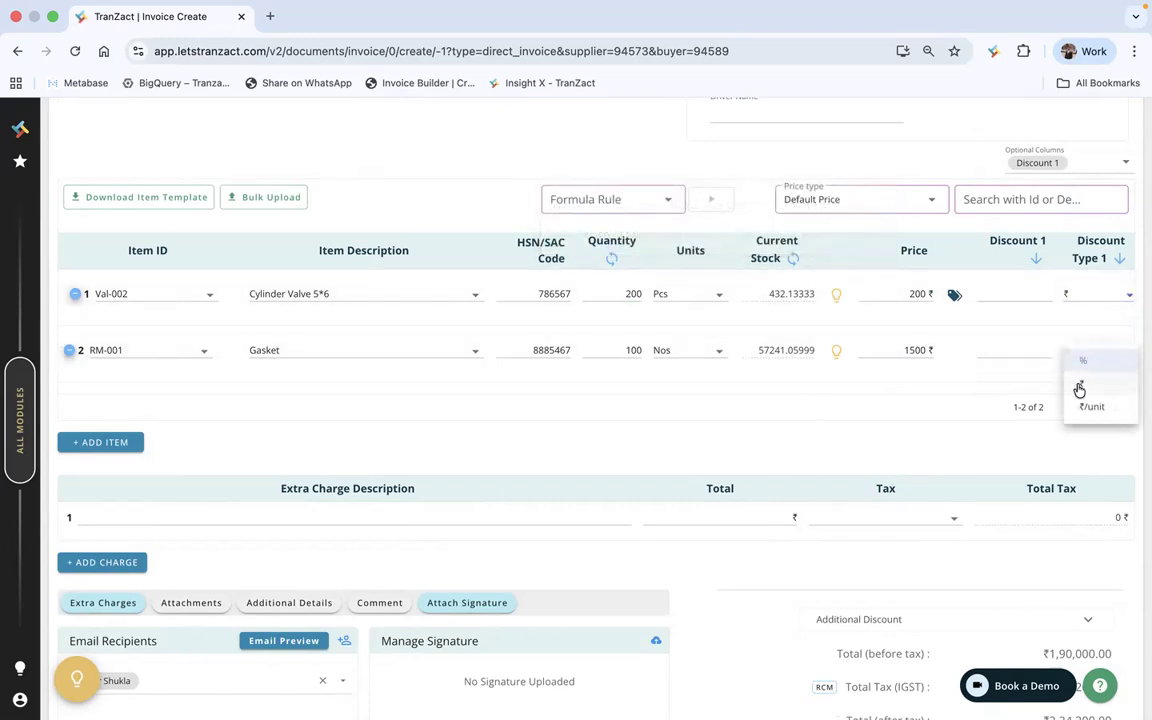
pyautogui.click(1080, 388)
# Apply the Freight formula rule, which gives Item Discount 1 of 100 when the price exceeds 500, to the invoice items
pyautogui.click(605, 205)
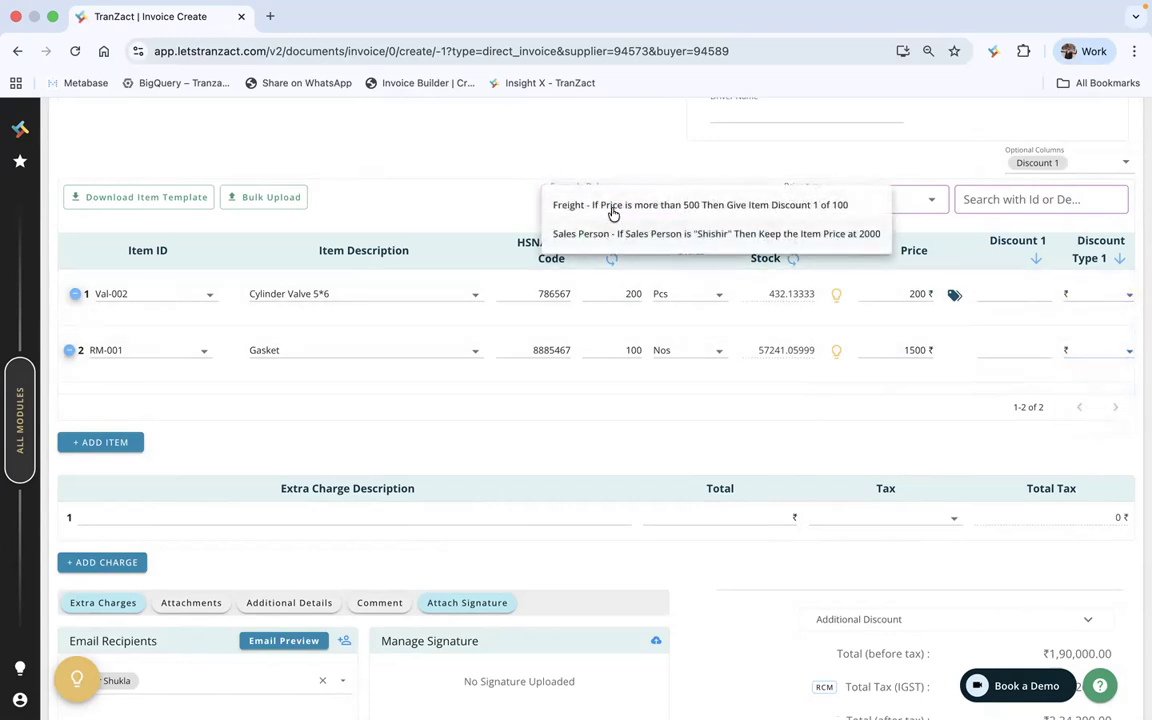
pyautogui.click(601, 210)
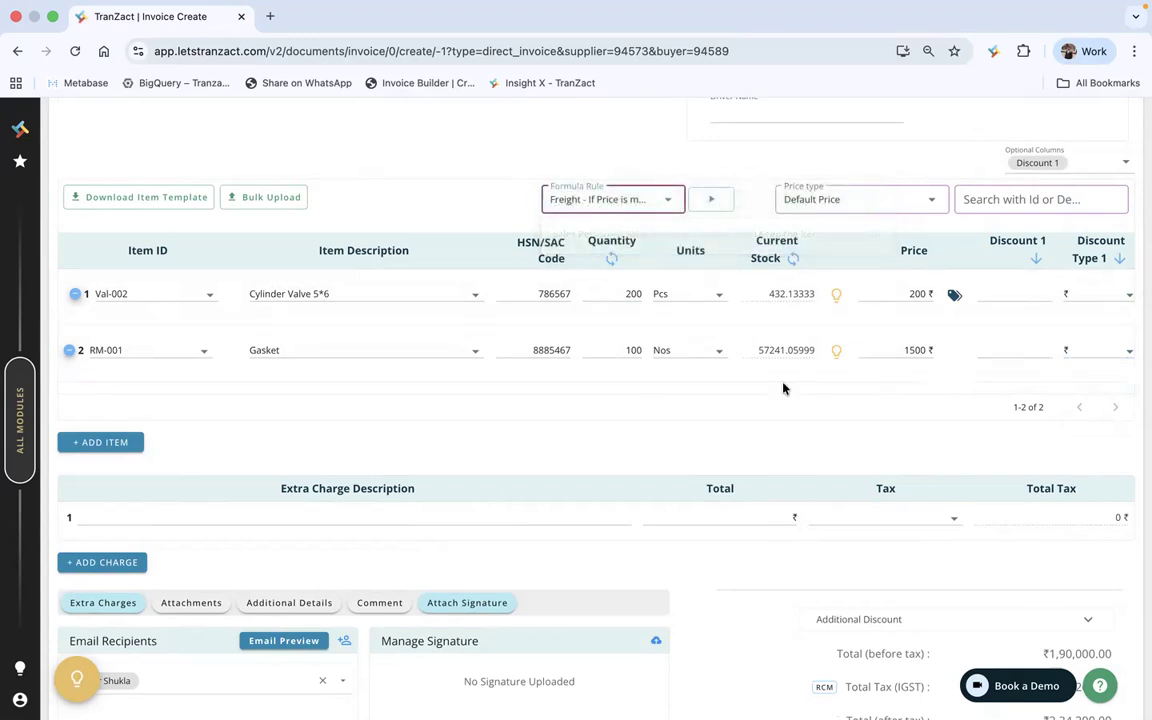
pyautogui.click(713, 203)
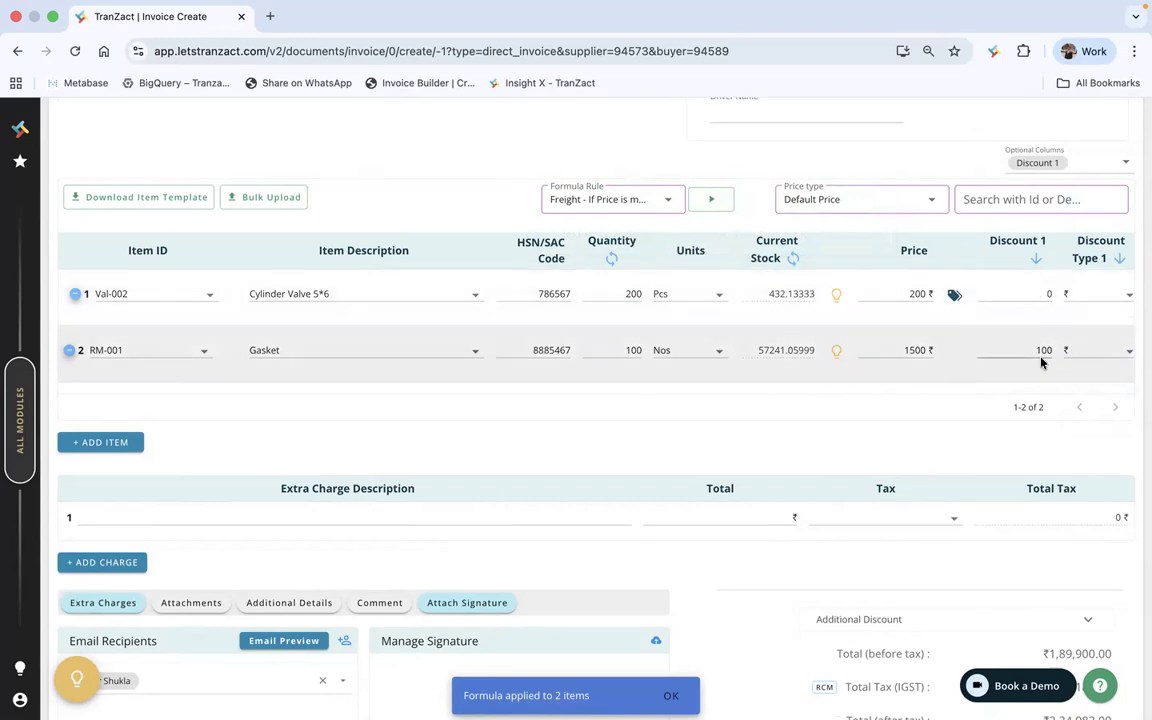
# Assign the salesperson named in the Sales Person formula rule to Gasket and the second listed salesperson to Cylinder Valve 5*6
pyautogui.hscroll(5, 1015, 350)
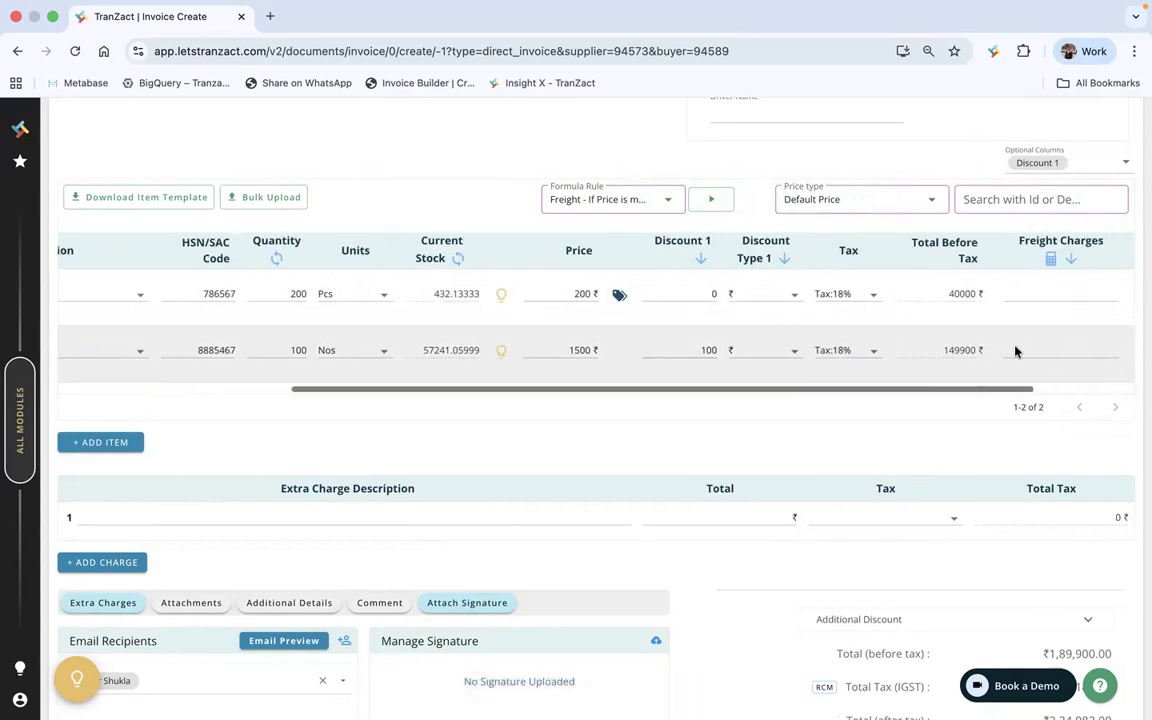
pyautogui.hscroll(3, 1015, 350)
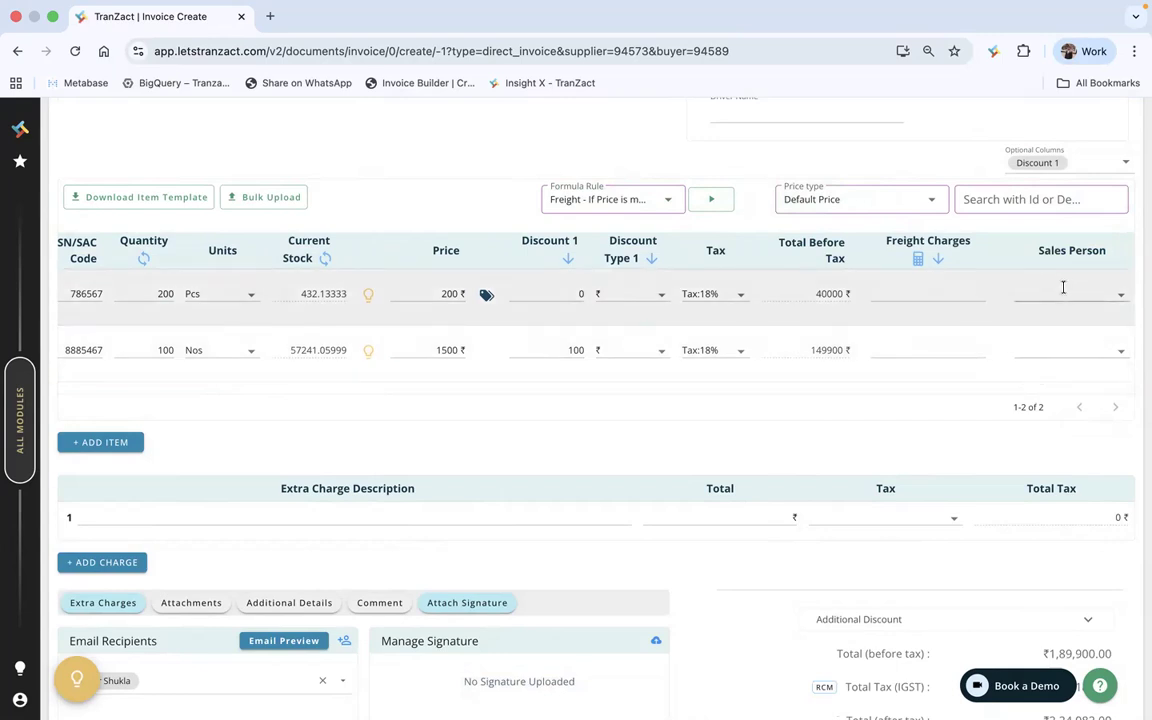
pyautogui.click(1087, 289)
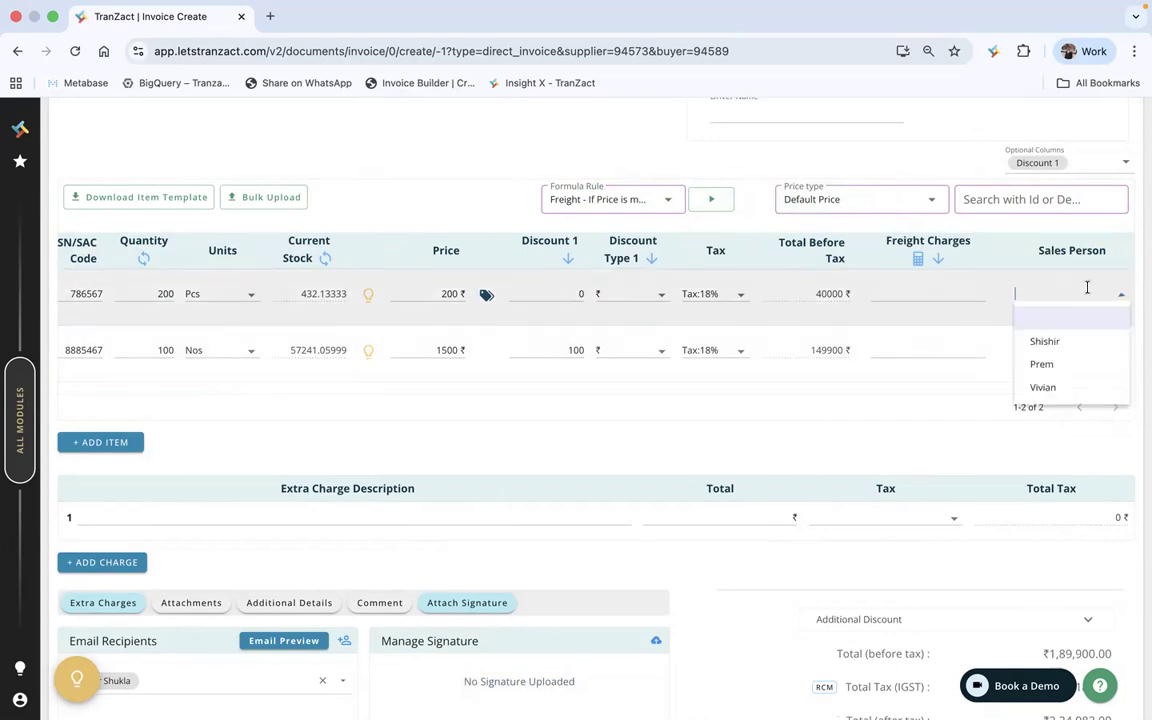
pyautogui.click(1070, 364)
pyautogui.click(1054, 350)
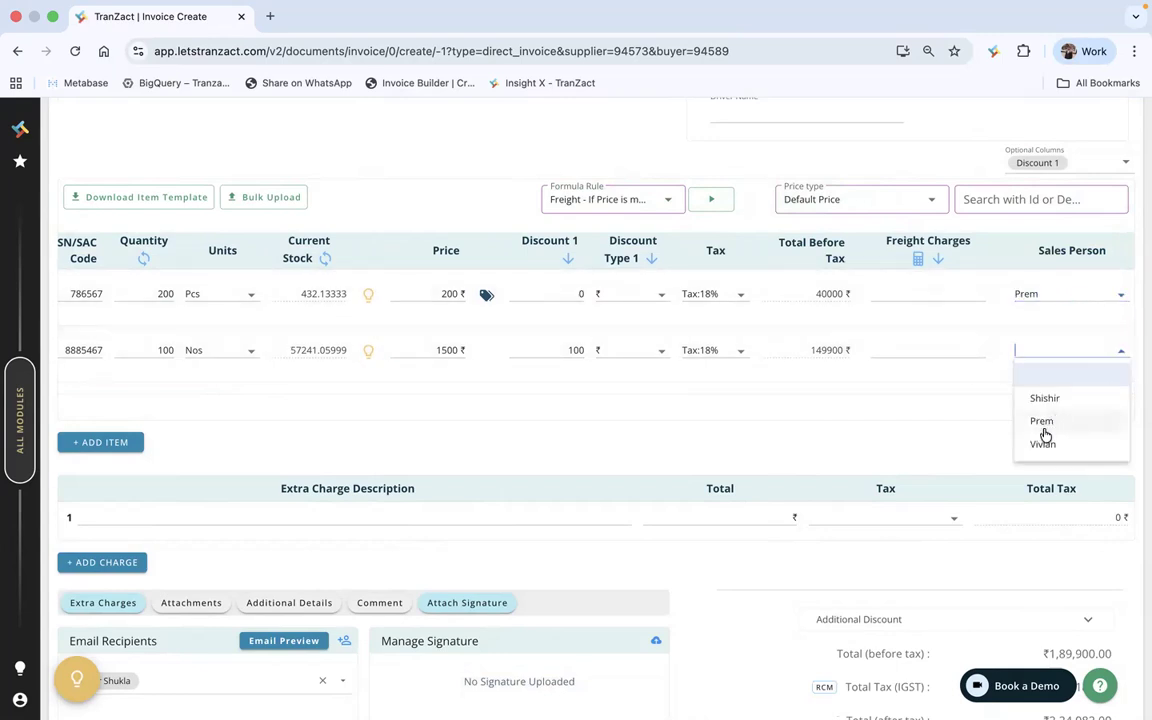
pyautogui.click(1044, 398)
# Apply the Sales Person formula rule, which keeps the item price at 2000 for a specific salesperson, to the invoice items
pyautogui.click(636, 200)
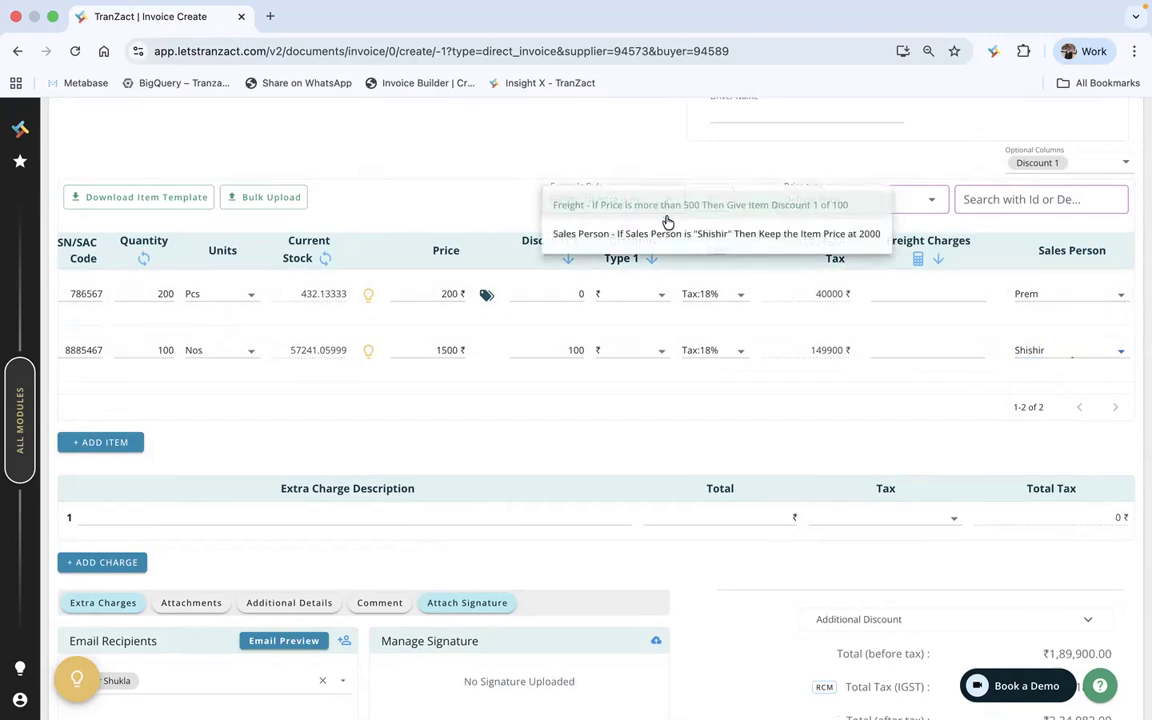
pyautogui.click(609, 234)
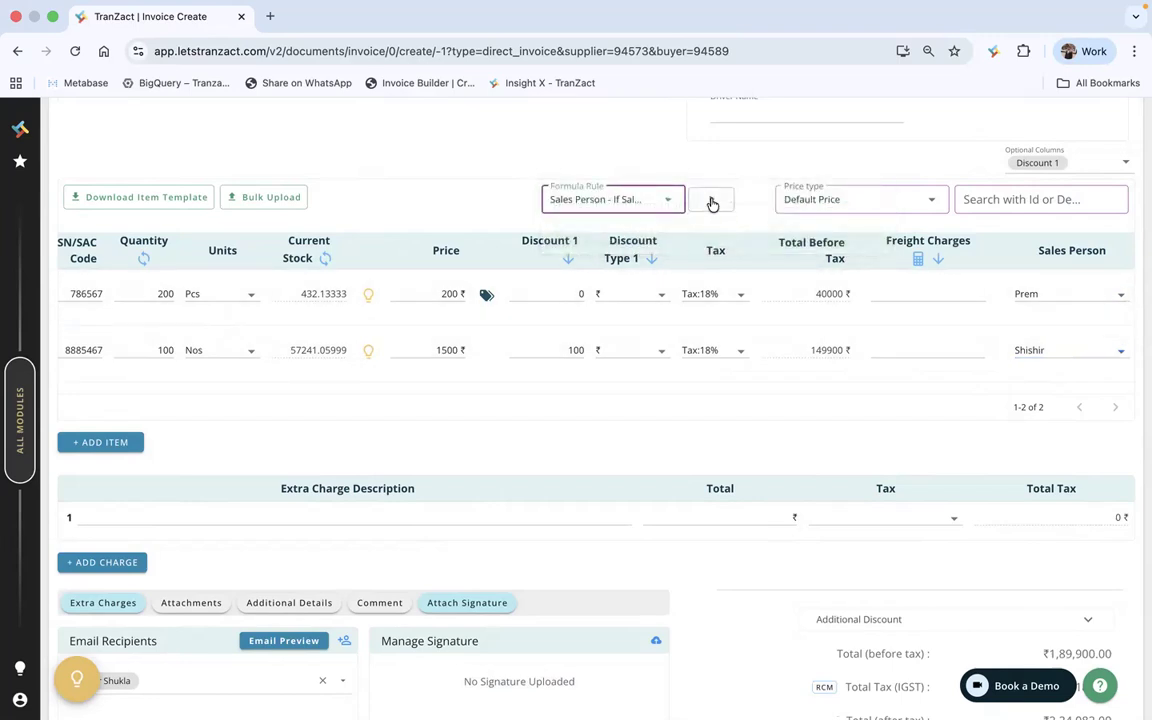
pyautogui.rightClick(713, 196)
pyautogui.click(712, 198)
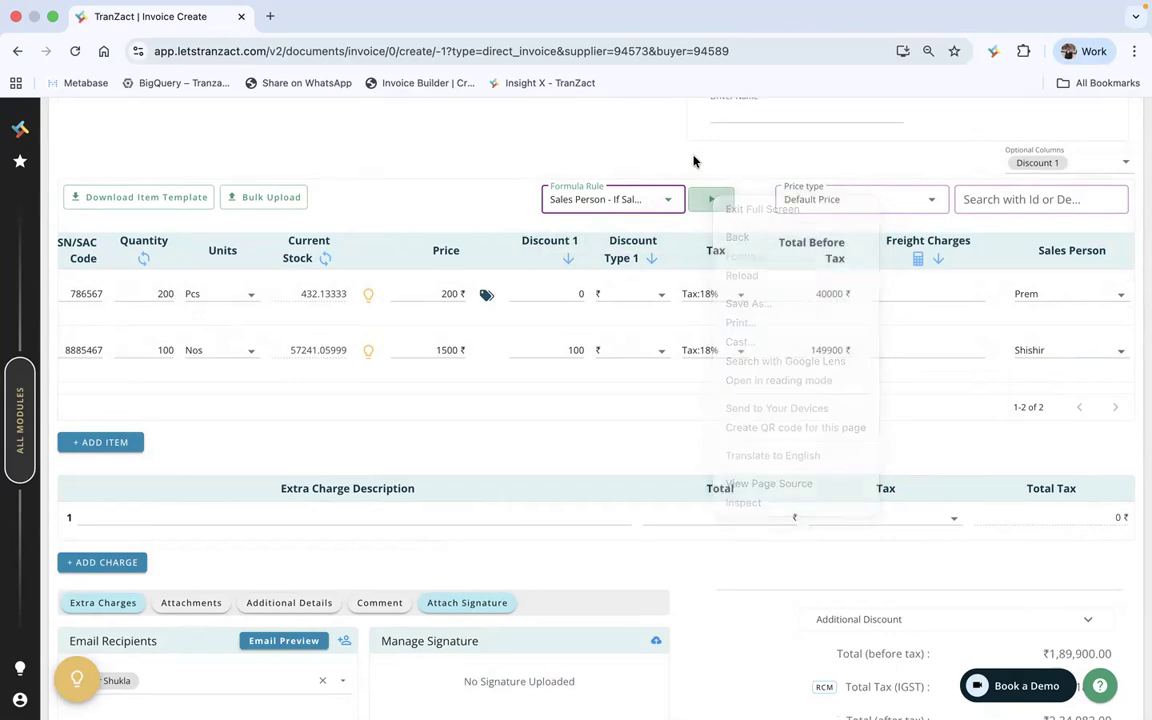
pyautogui.click(711, 199)
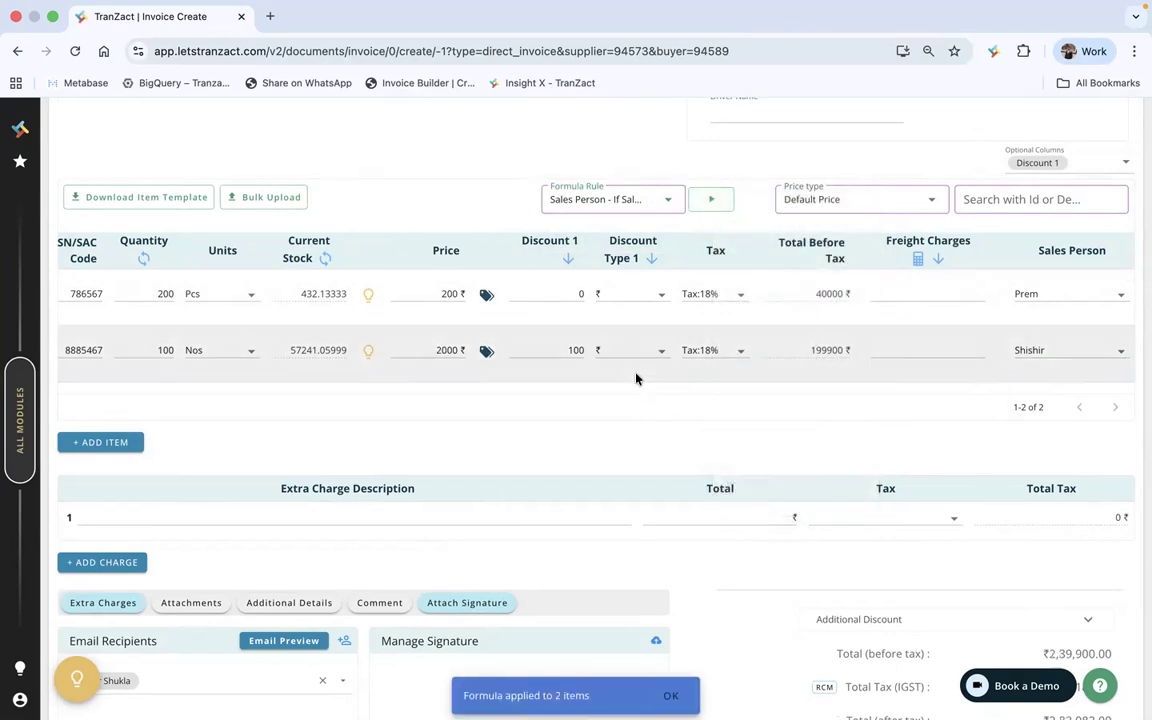
pyautogui.hscroll(-3, 635, 377)
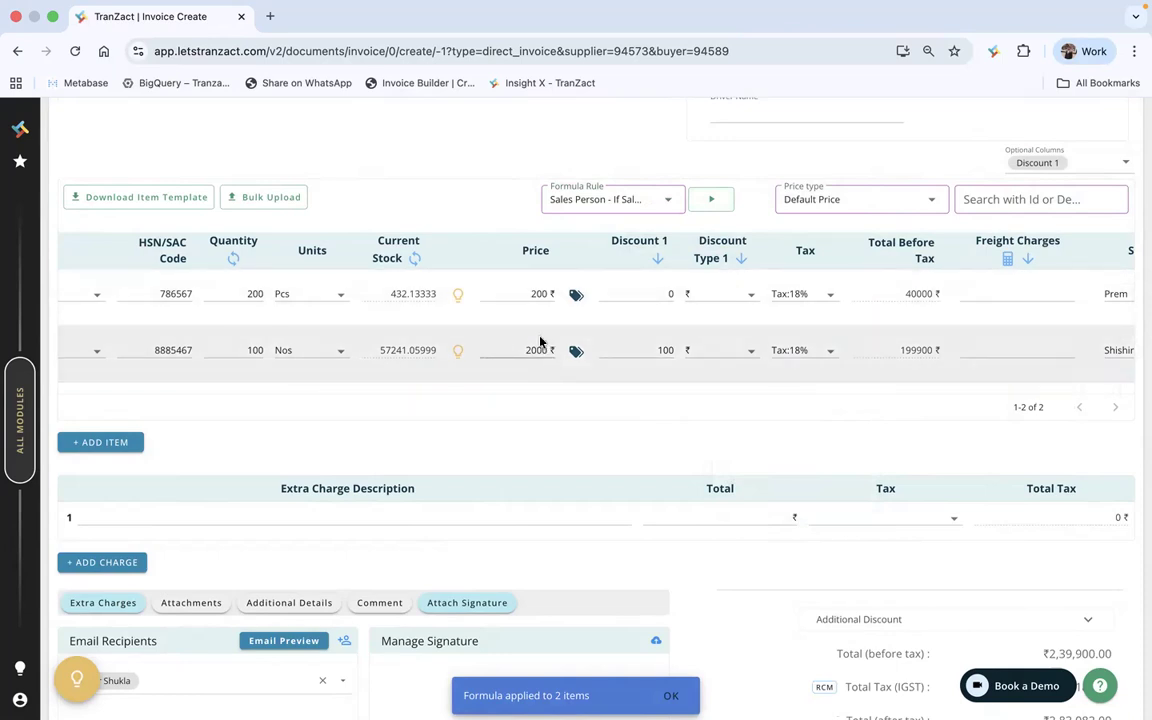